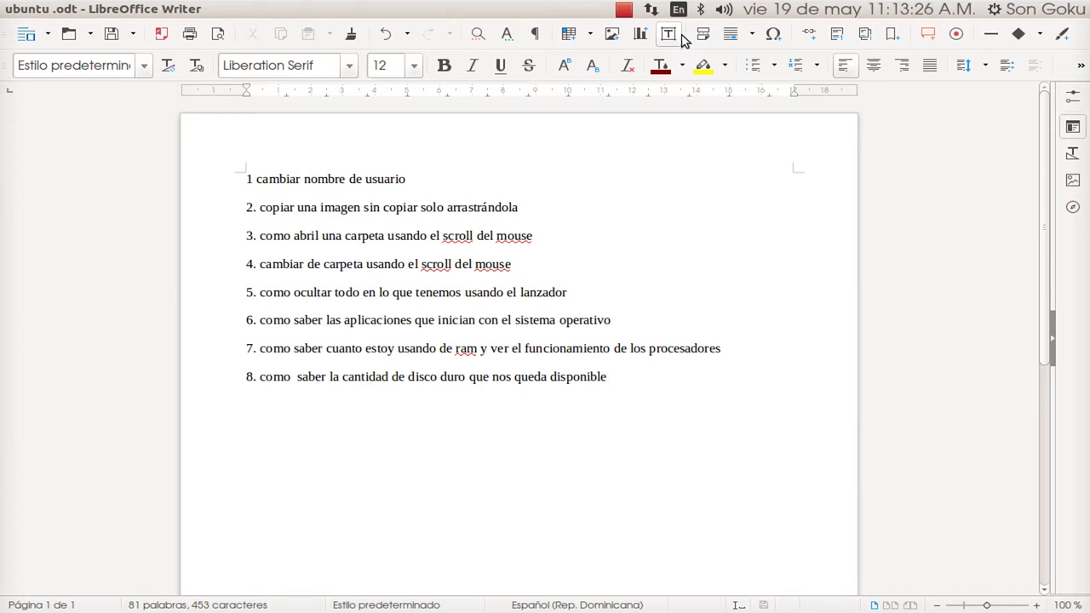
- Minimize the document and open the Cuentas de usuario settings from the full system configuration
click(32, 9)
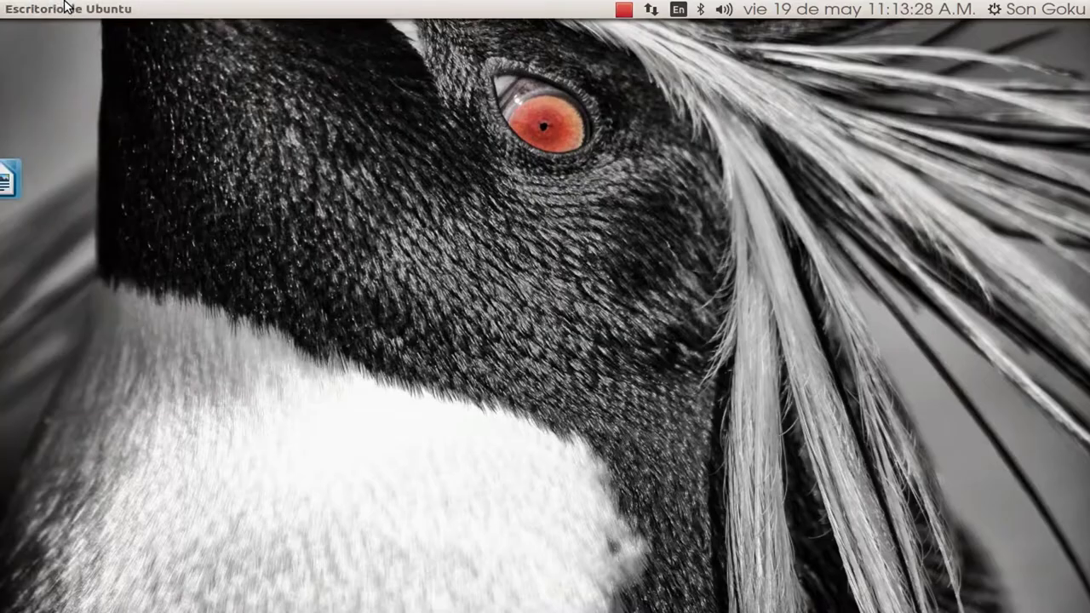
click(1034, 8)
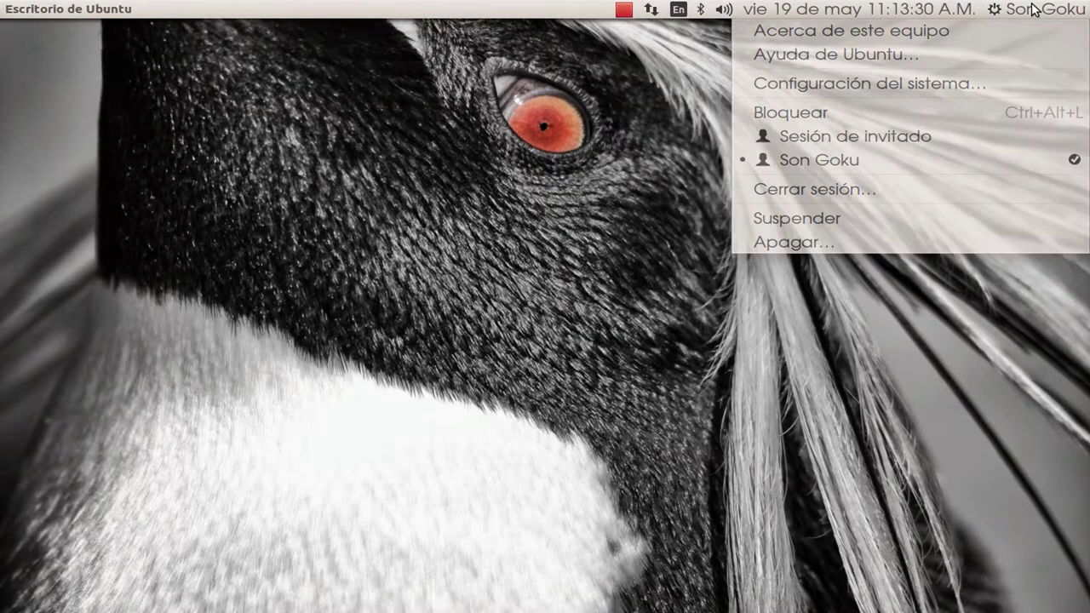
click(1034, 9)
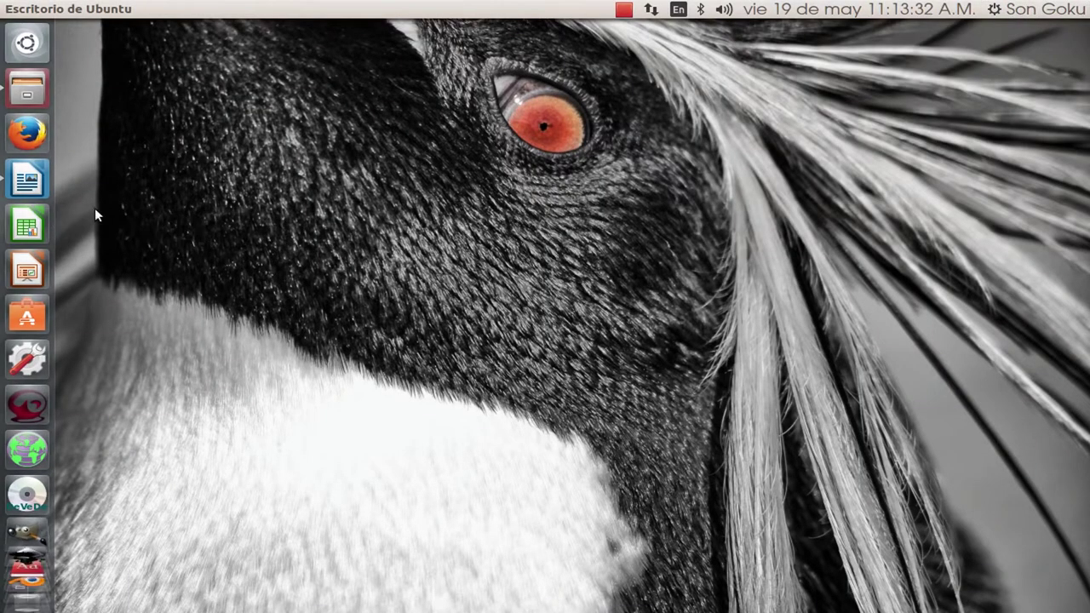
right_click(96, 209)
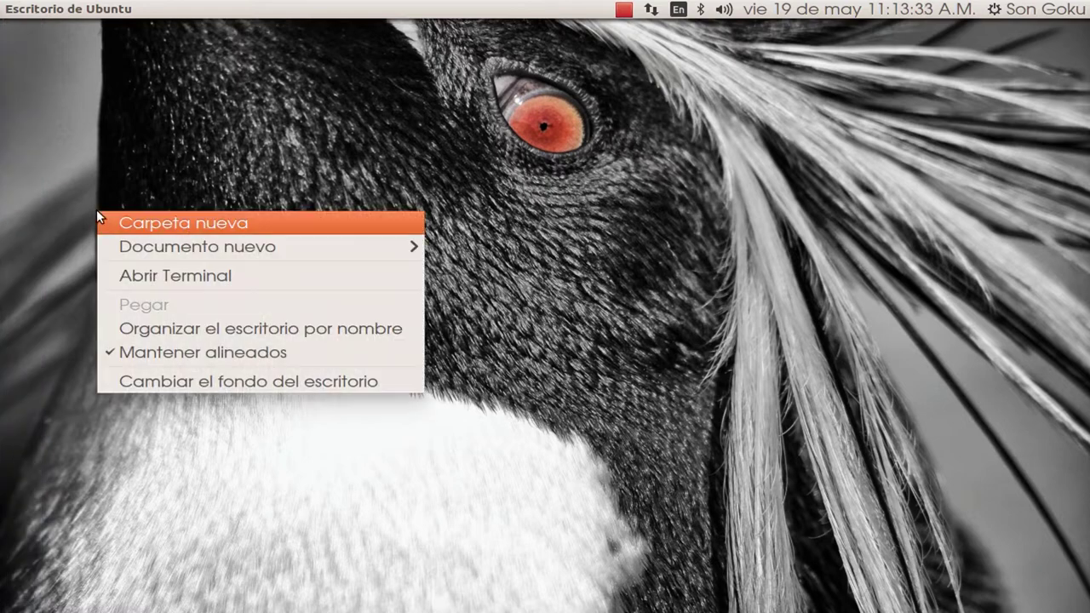
click(190, 376)
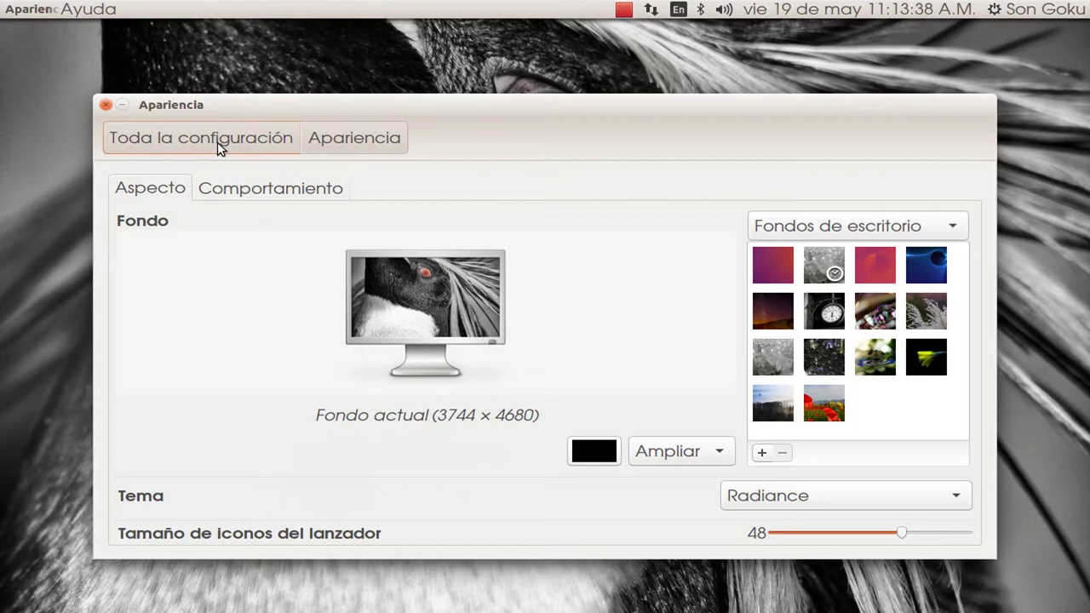
click(218, 149)
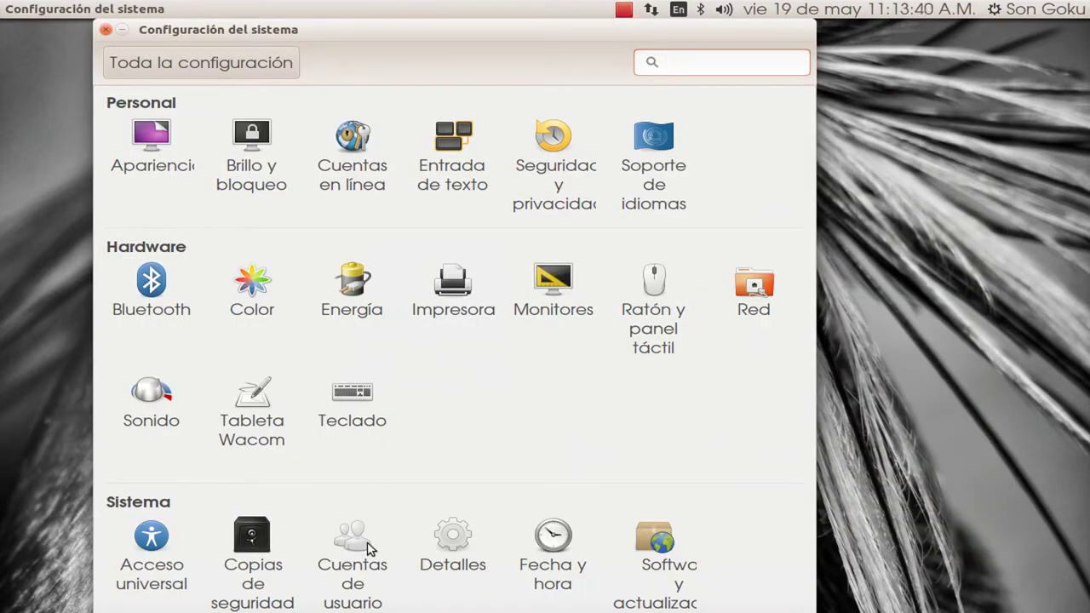
click(369, 547)
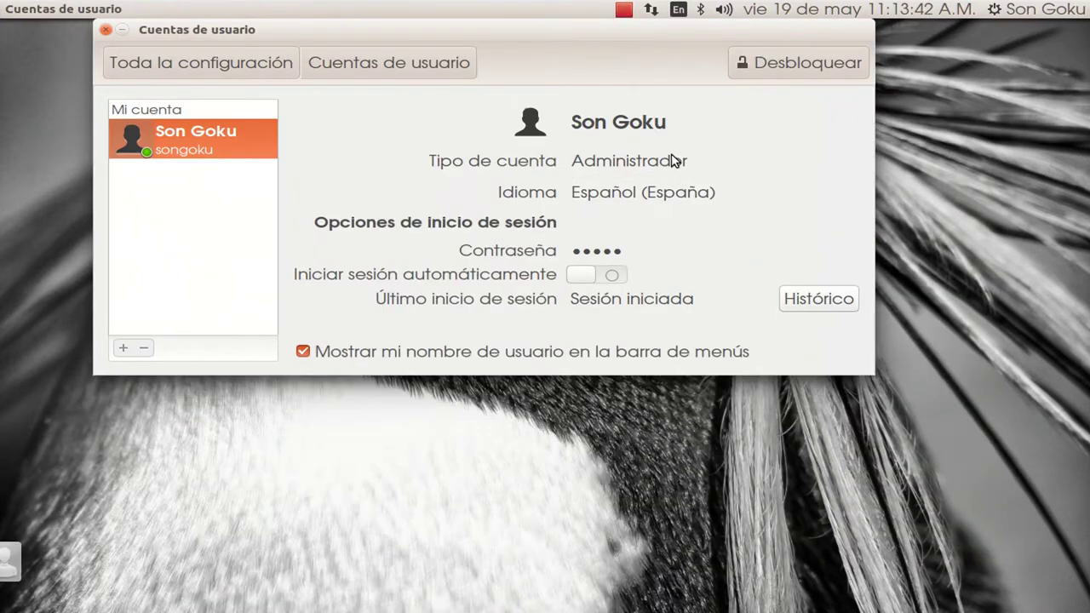
- Change the account's display name to Youtube and unlock the account settings with the account password
click(640, 140)
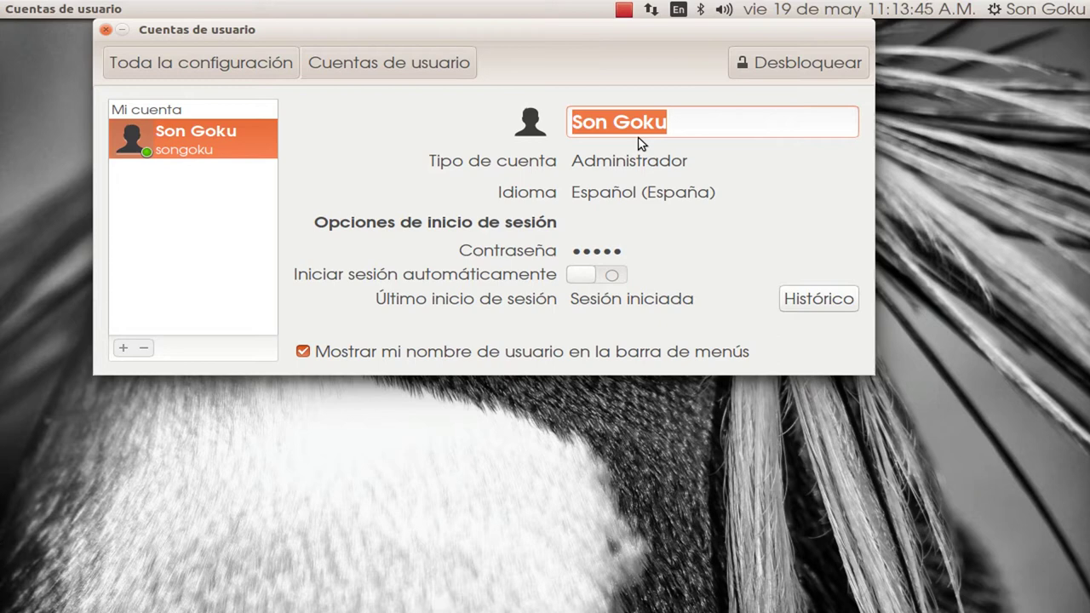
text(Youtube)
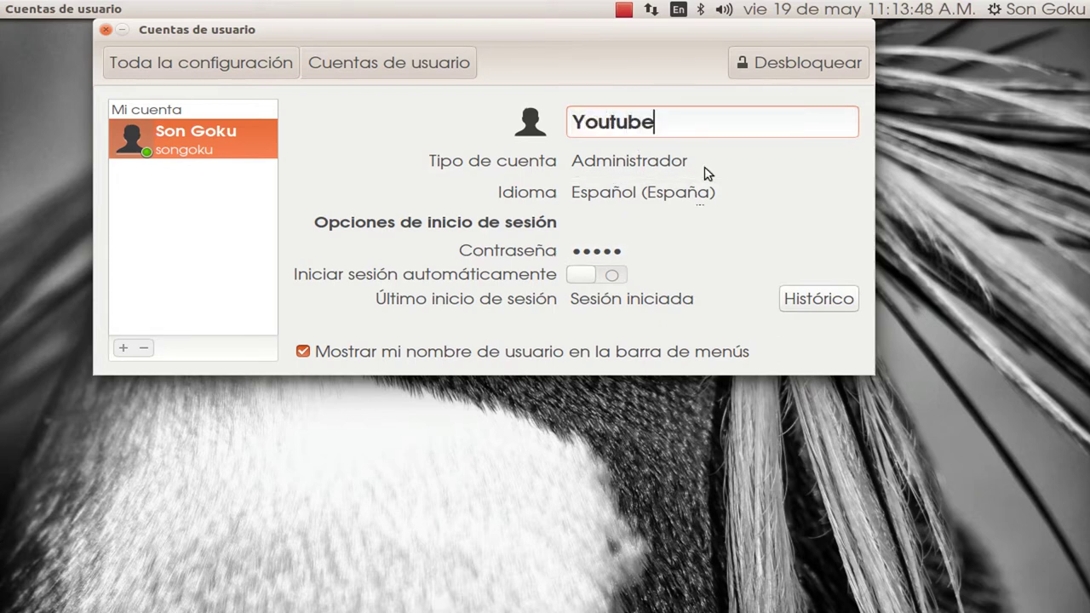
click(784, 62)
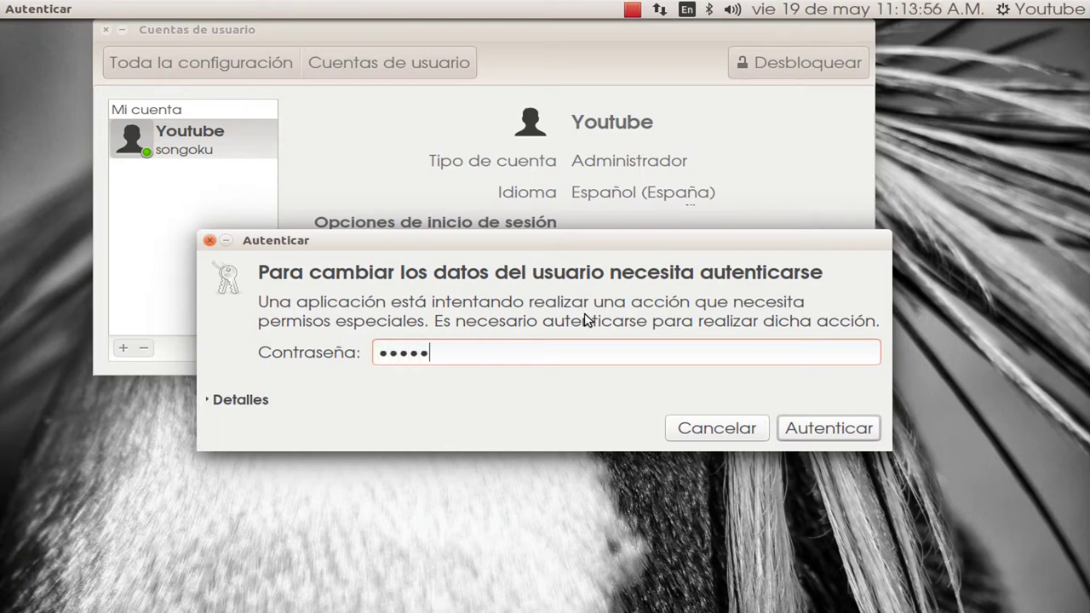
click(811, 429)
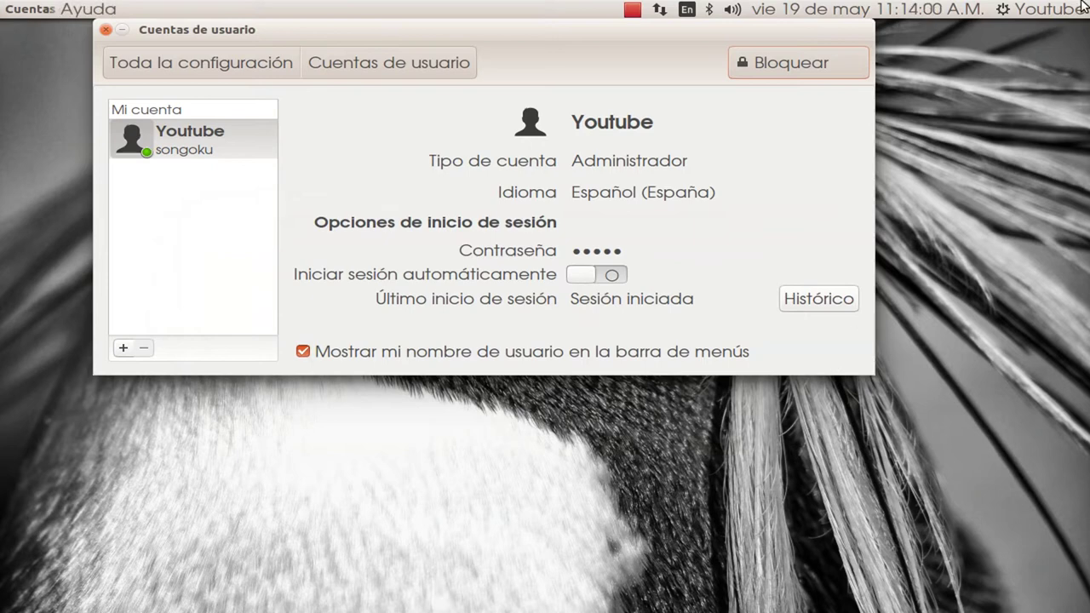
- Check the account name shown in the session menu and close the user accounts window
click(1075, 9)
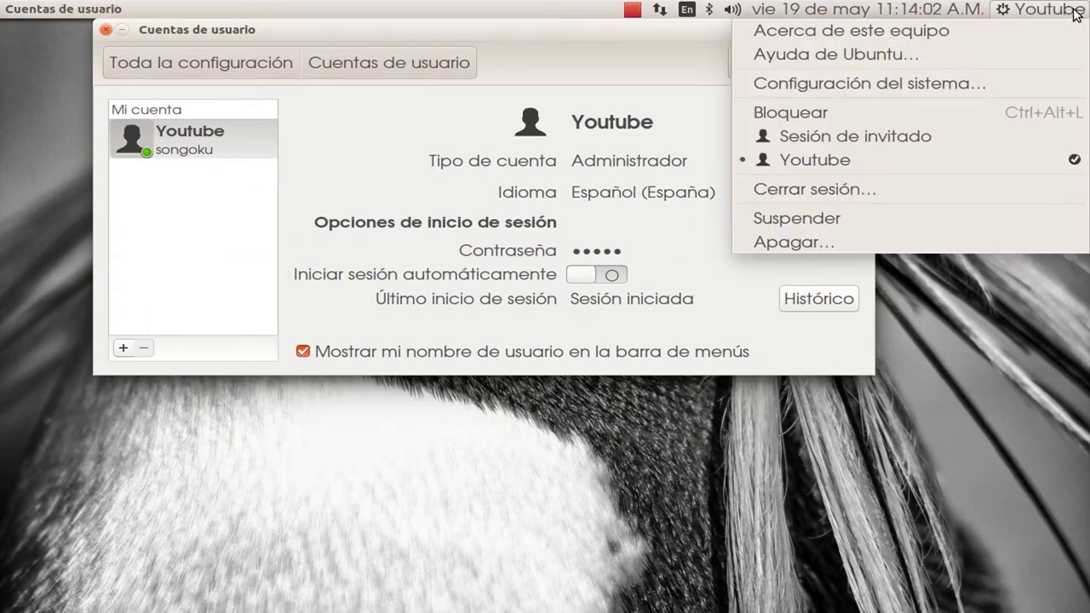
click(108, 31)
click(106, 31)
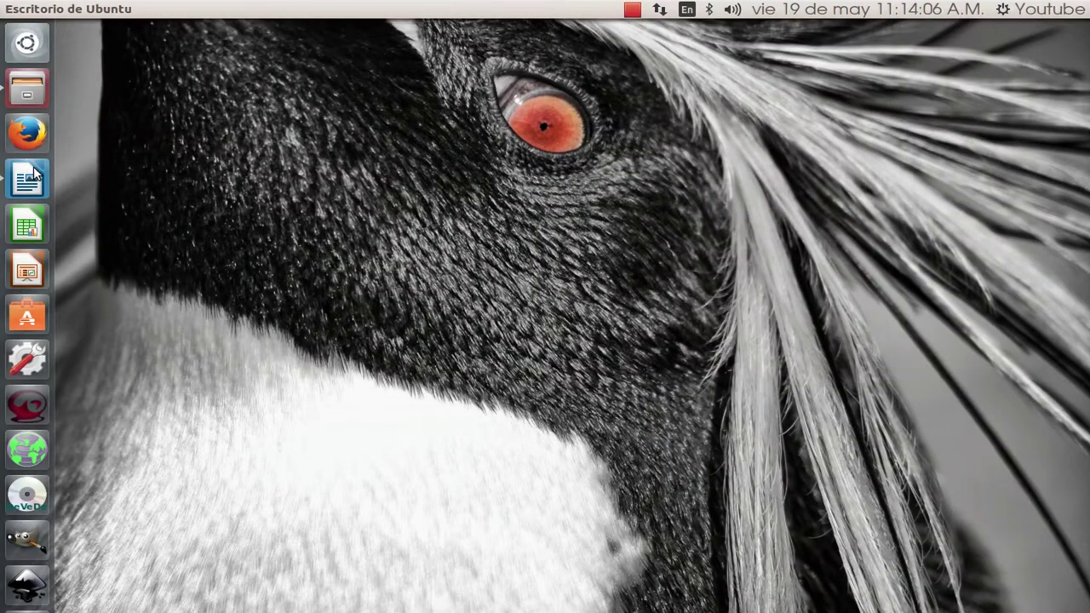
- Consult the topic list in ubuntu .odt and open DSC_0074 6.JPG from Descargas in the image viewer over the bare desktop
click(27, 180)
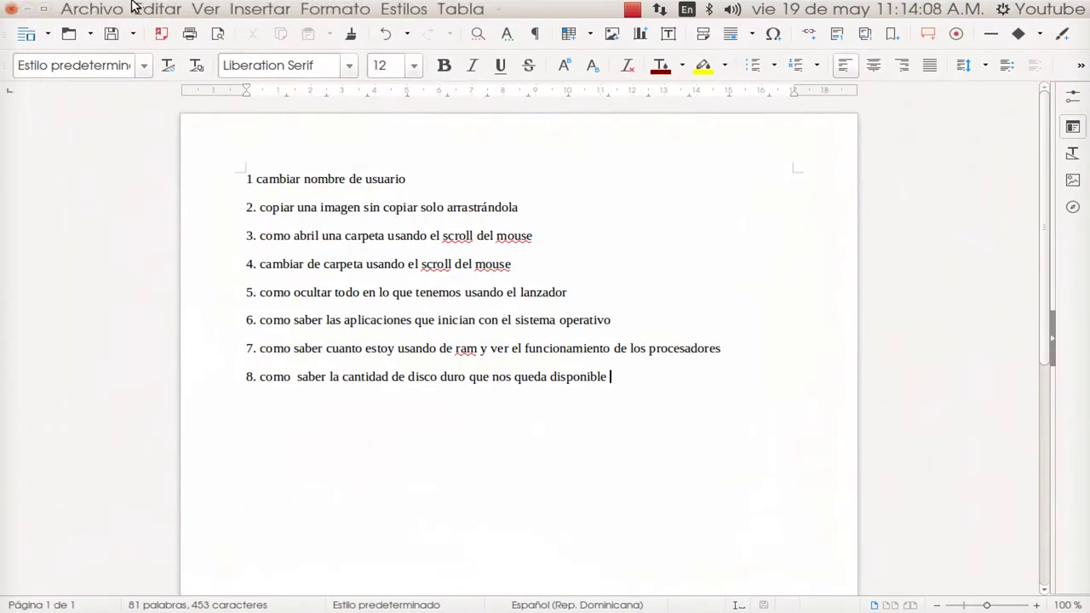
click(30, 10)
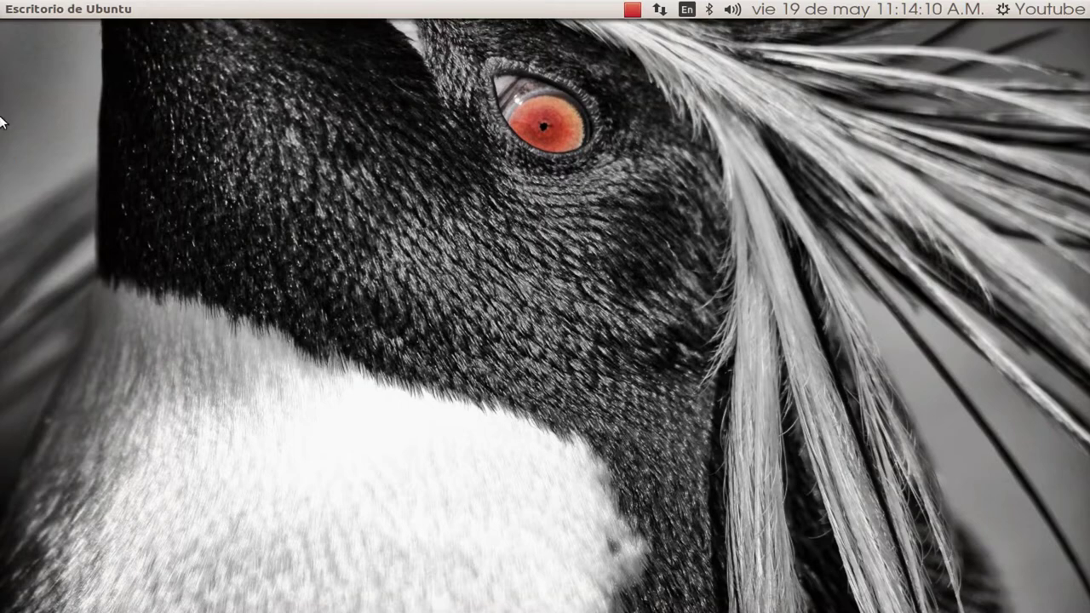
mouse_move(1, 120)
click(24, 80)
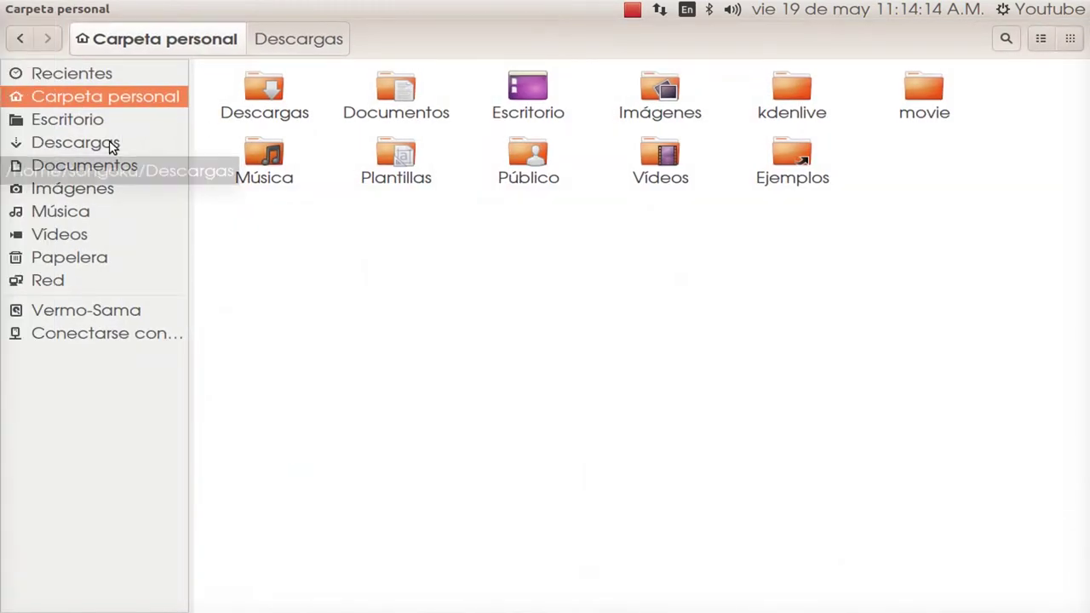
click(75, 142)
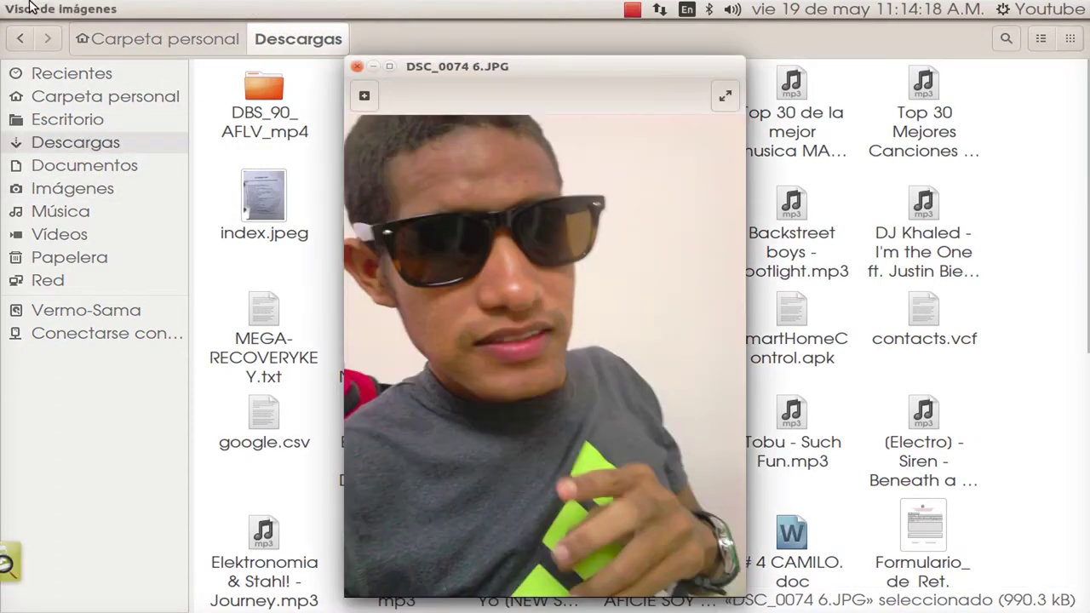
key(Escape)
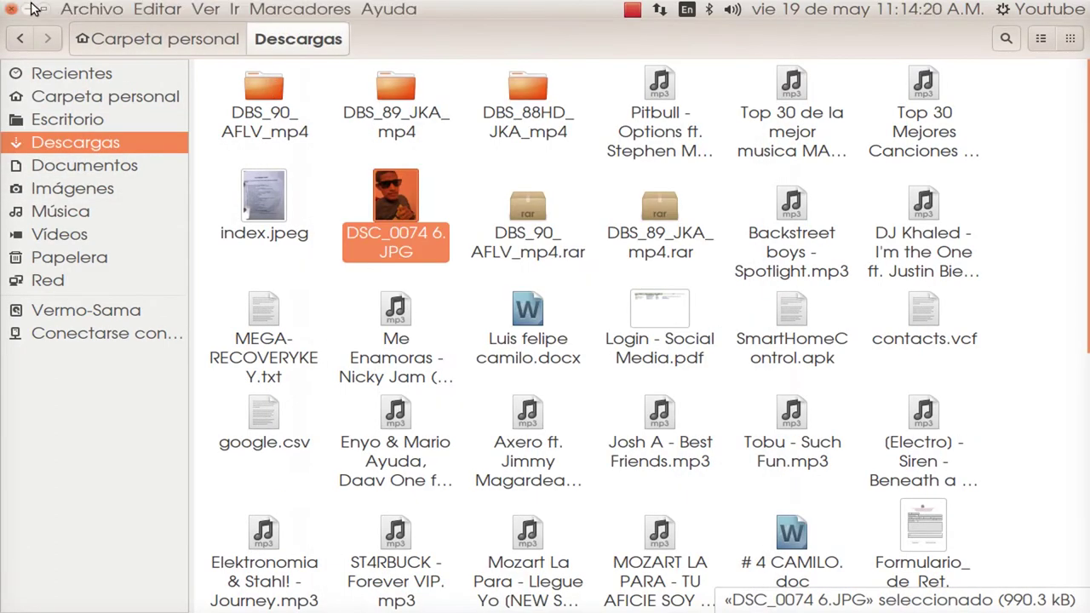
key(Return)
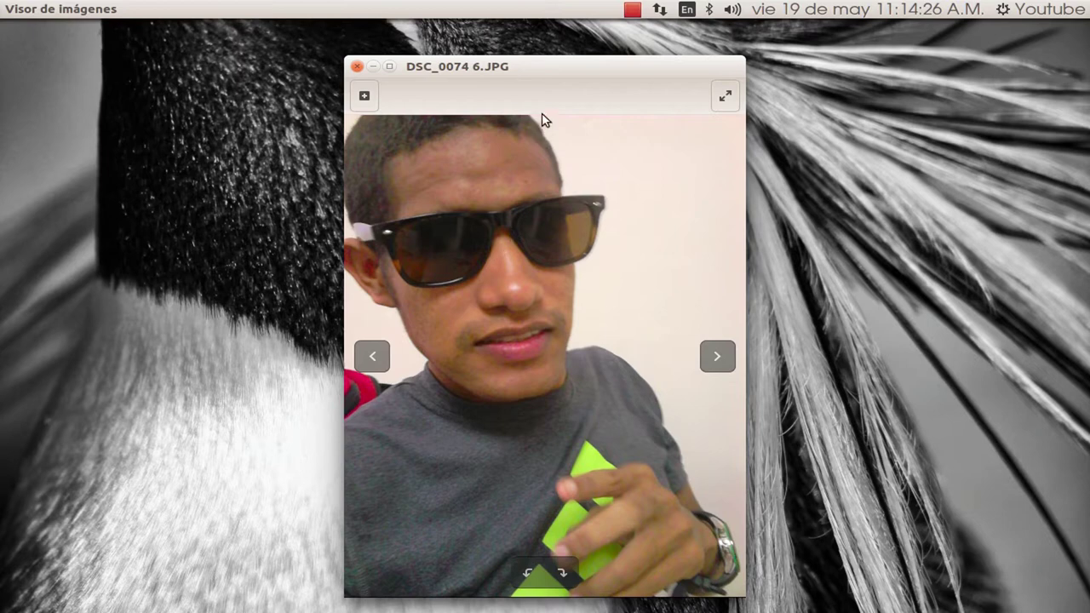
- Move the image viewer aside, copy the picture straight from it onto the desktop, and close the viewer
drag(558, 77, 728, 73)
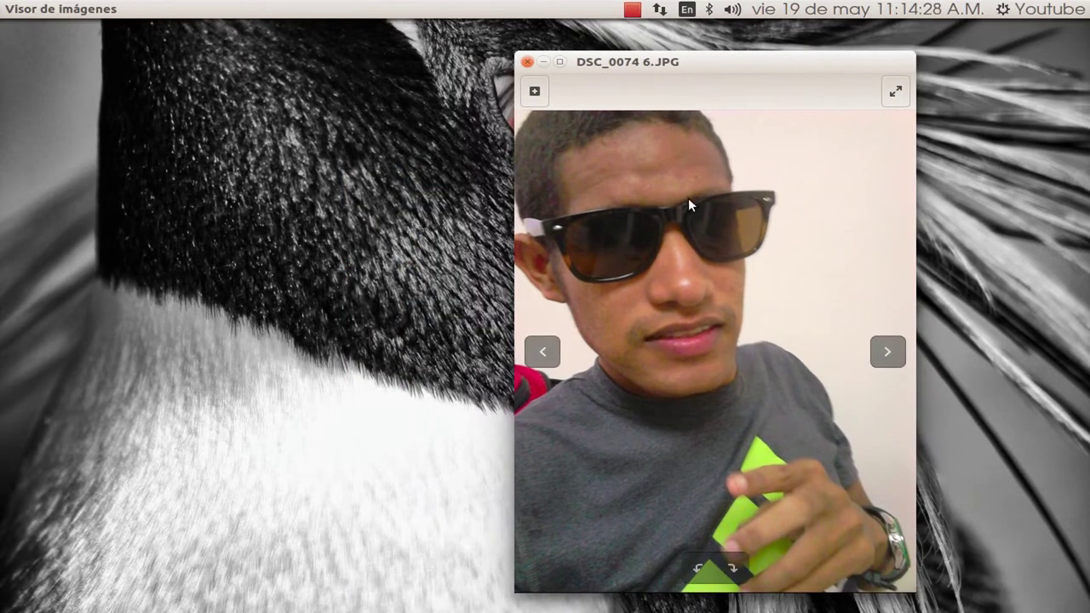
drag(738, 213, 252, 223)
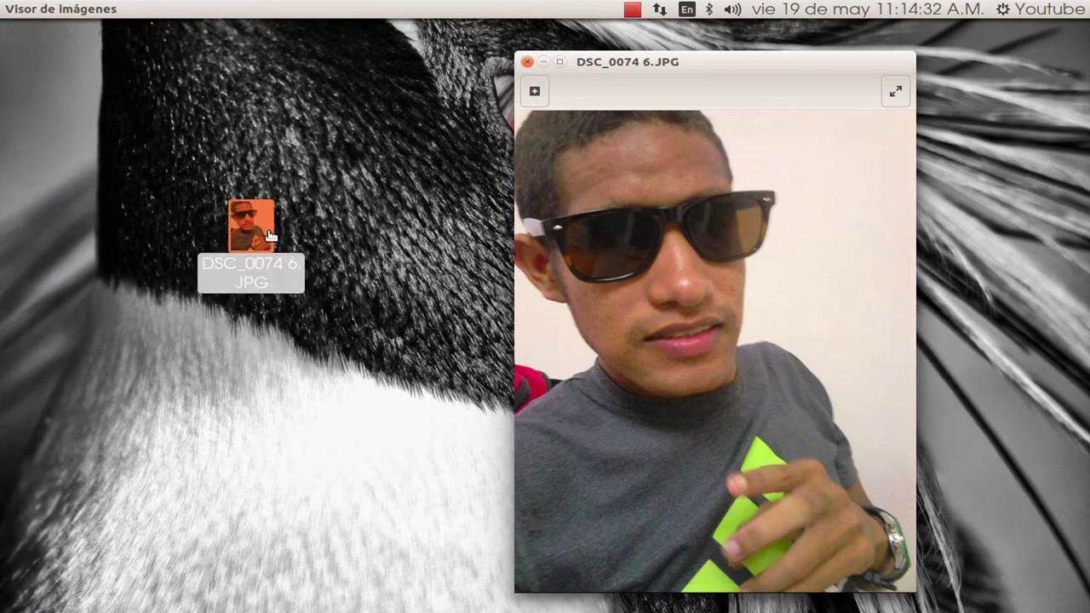
click(527, 62)
- Consult the topic list in ubuntu .odt, minimize it, and open a new Archivos window showing Carpeta personal
mouse_move(1, 184)
click(45, 182)
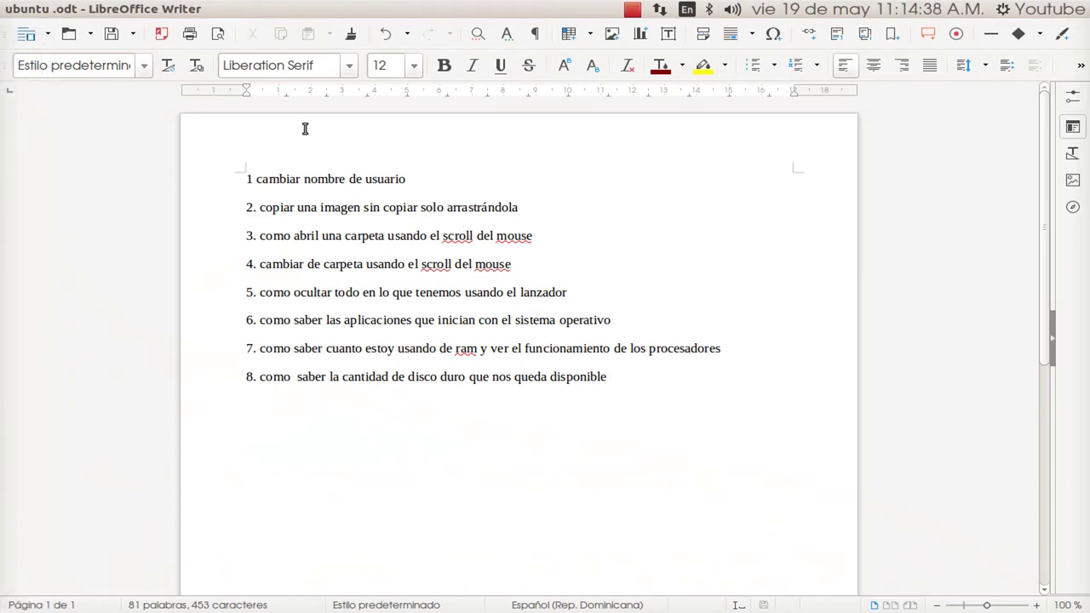
click(25, 9)
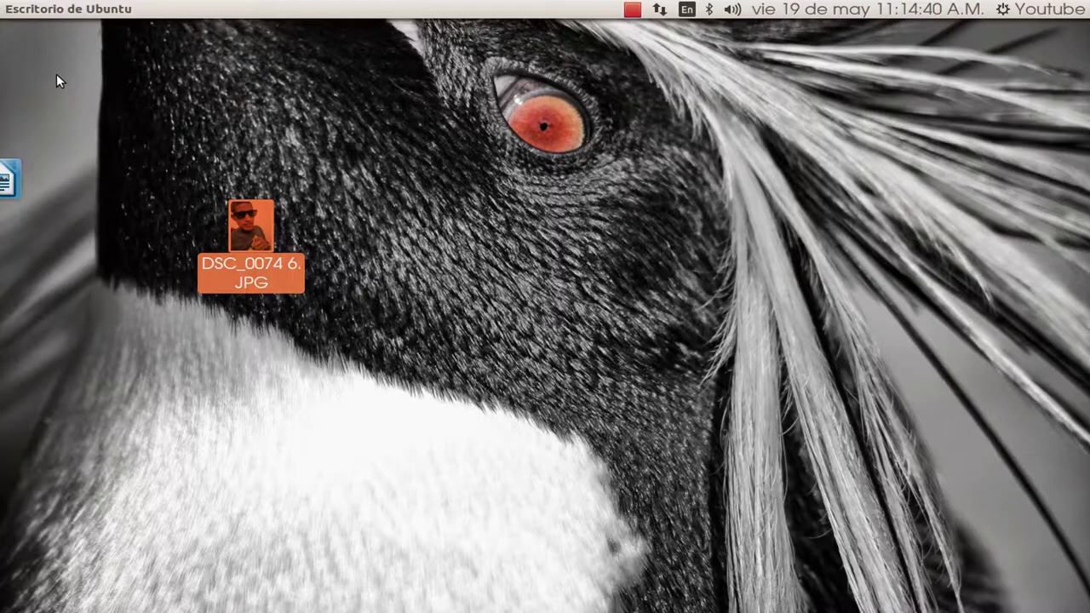
mouse_move(1, 123)
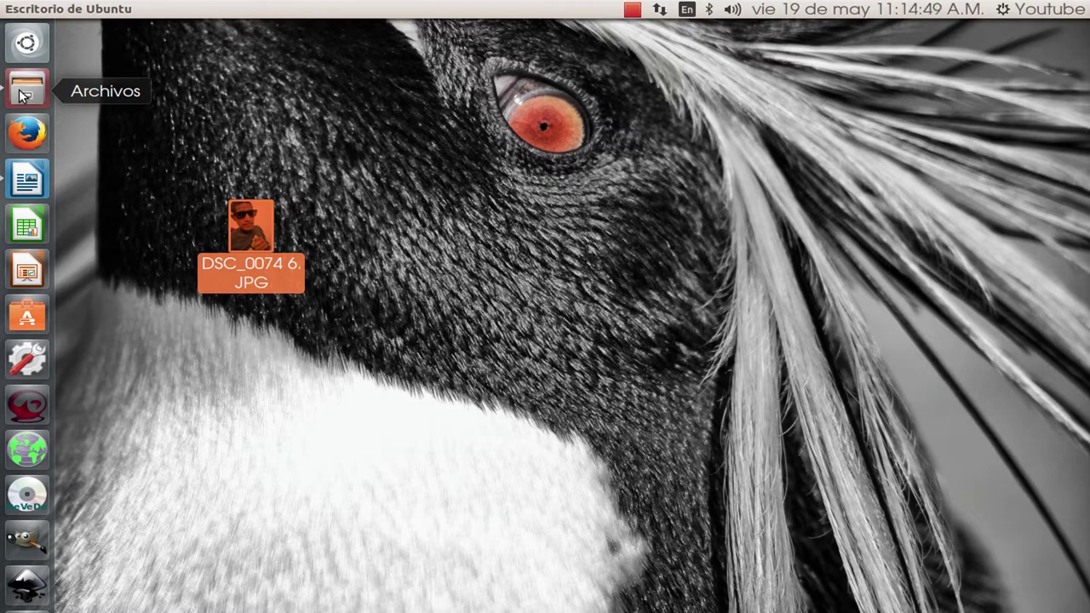
click(23, 95)
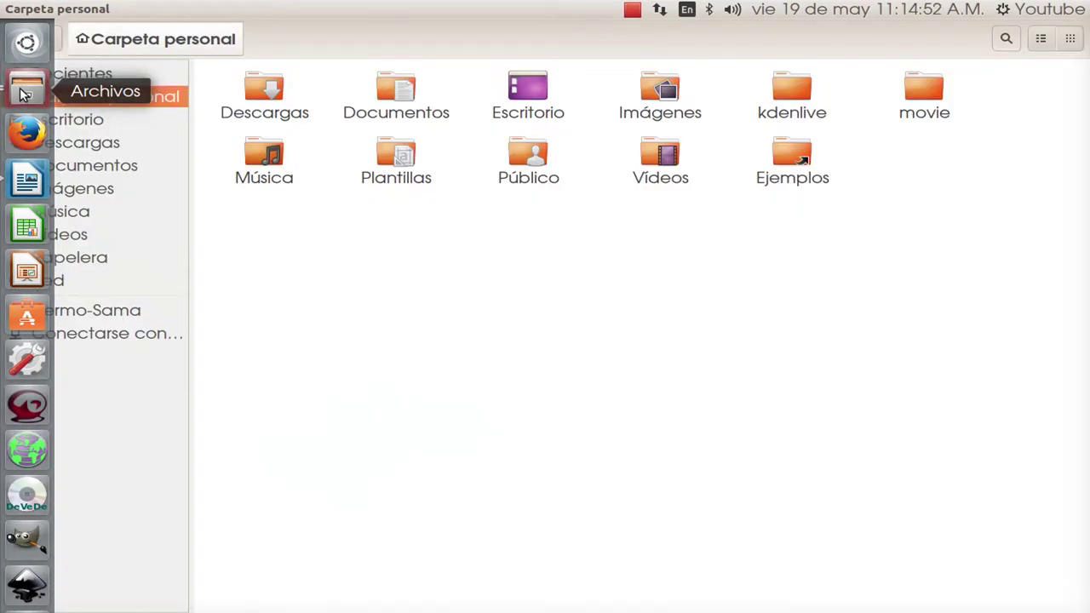
- Check the topic list, minimize it, and cycle between the open Carpeta personal and Descargas windows, ending on Carpeta personal
click(31, 166)
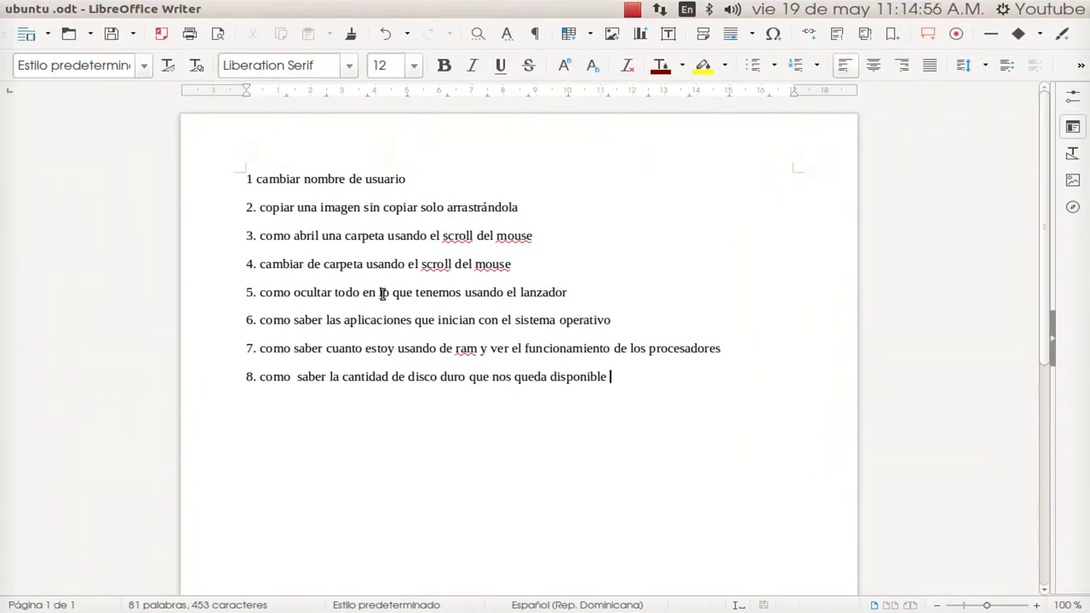
mouse_move(97, 8)
click(28, 9)
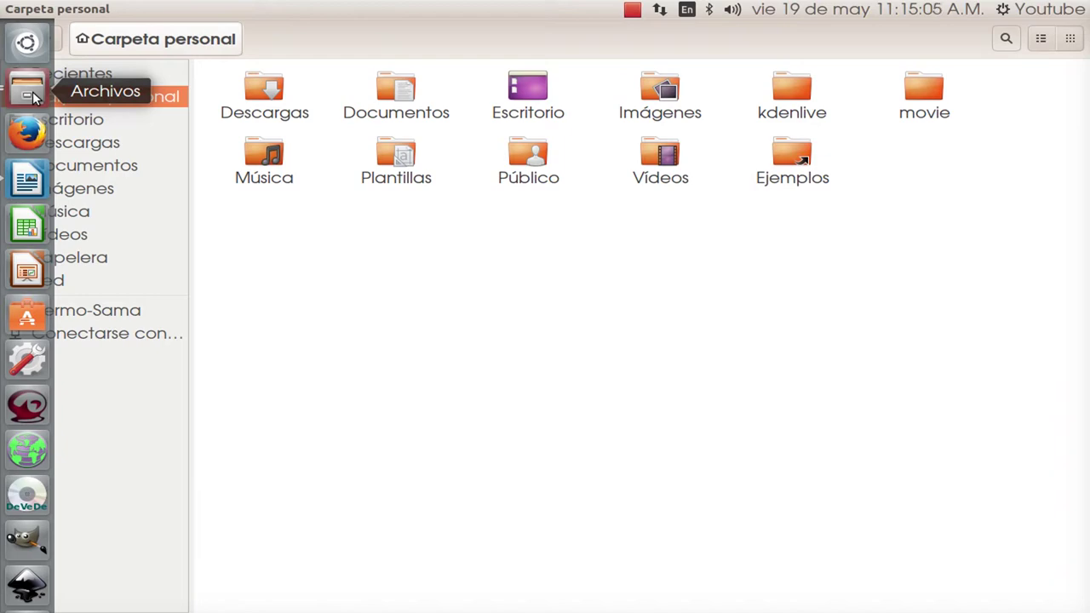
scroll(33, 98, down, 1)
scroll(32, 97, up, 1)
scroll(33, 98, down, 1)
scroll(33, 98, up, 1)
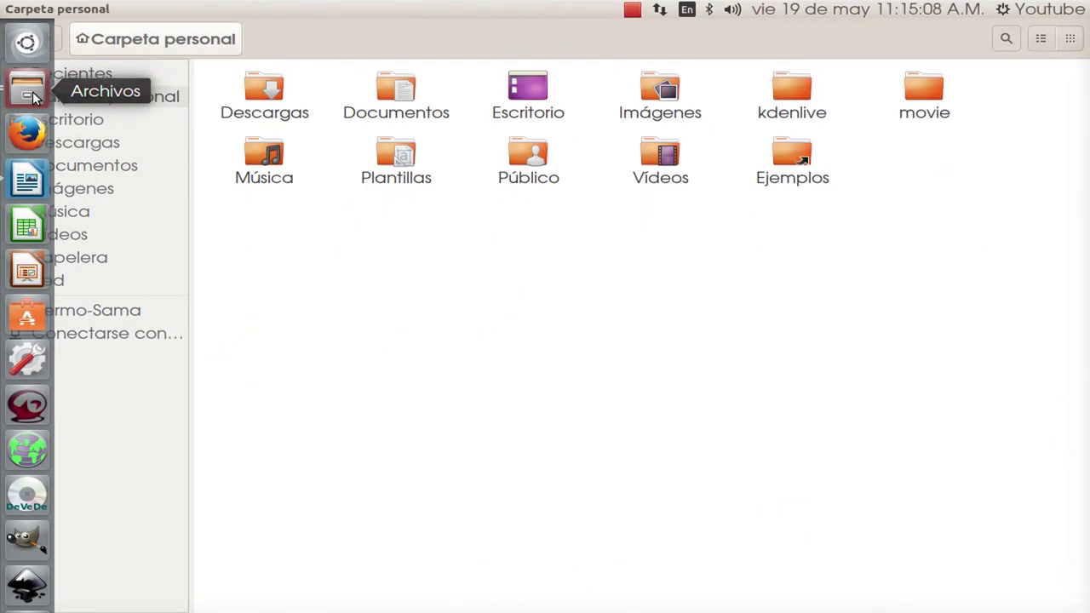
scroll(37, 112, down, 1)
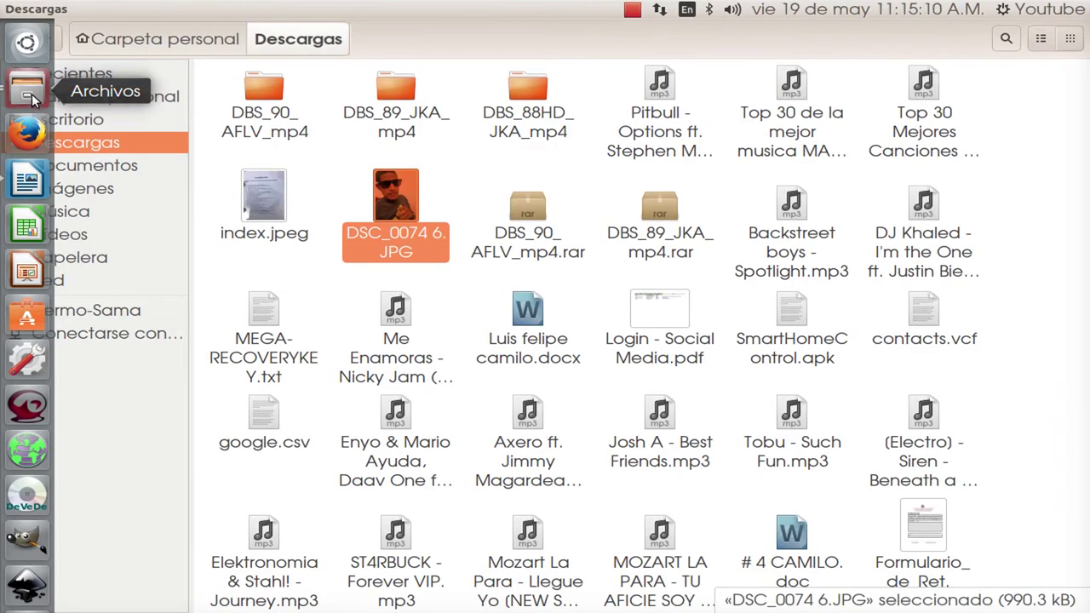
scroll(32, 98, up, 1)
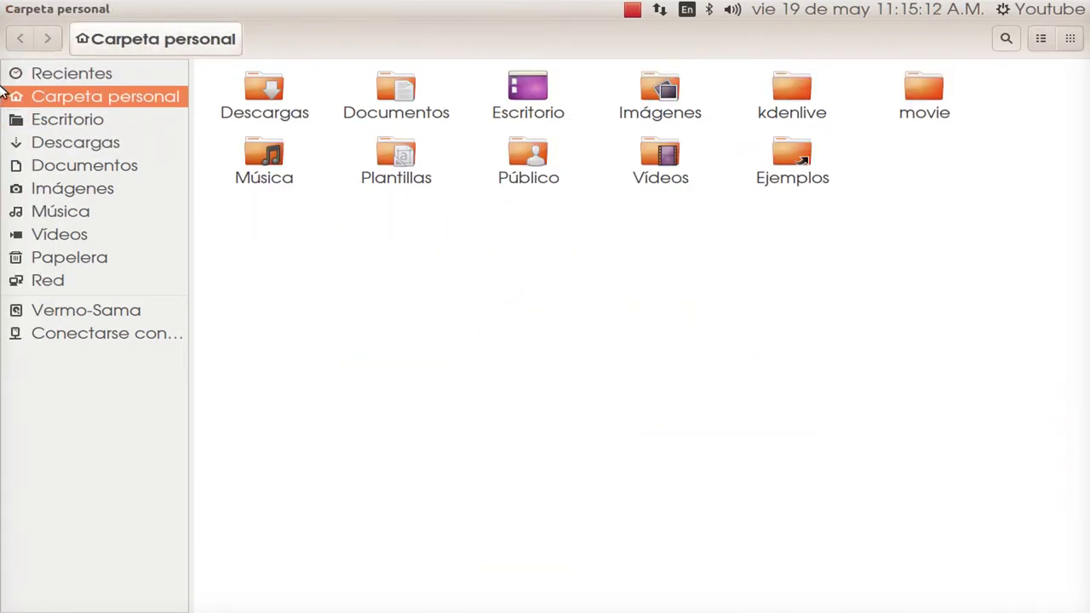
- Bring back the topic list and enable adding the «Mostrar el escritorio» icon to the launcher in the Apariencia behaviour settings
click(26, 179)
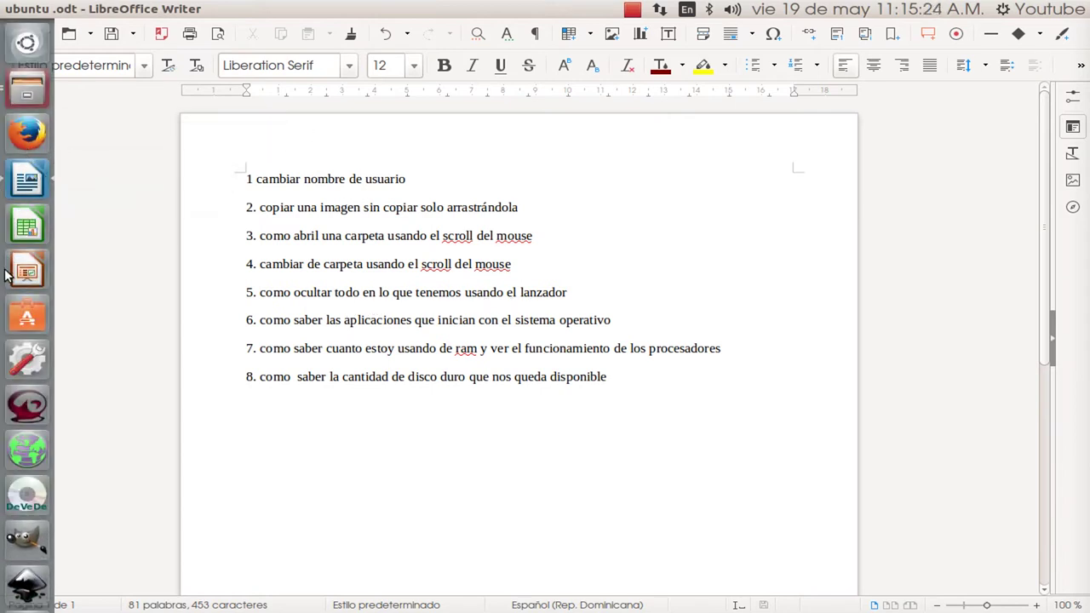
click(27, 361)
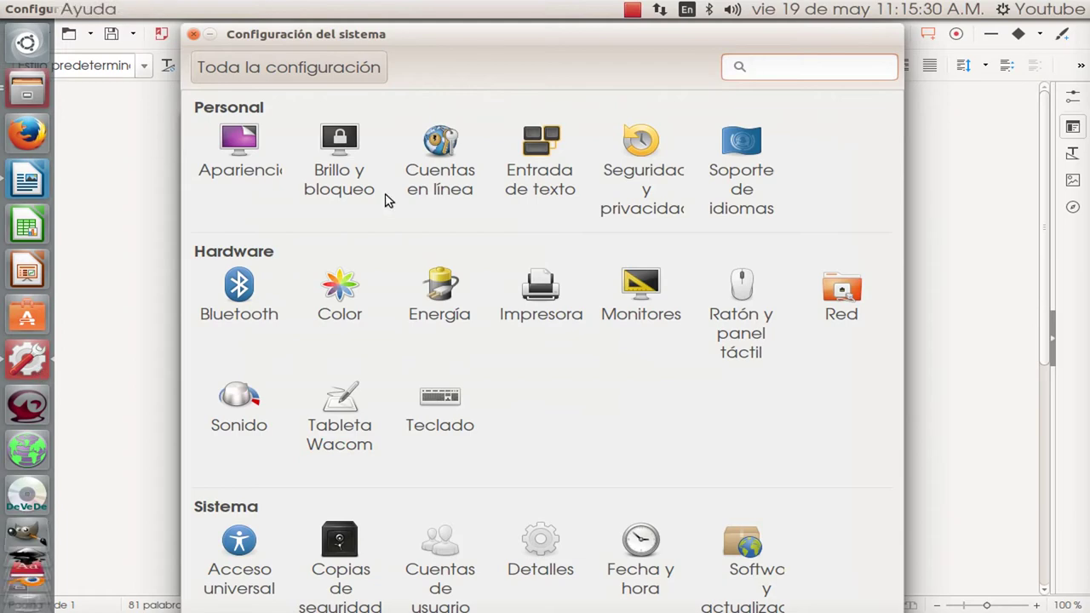
click(238, 174)
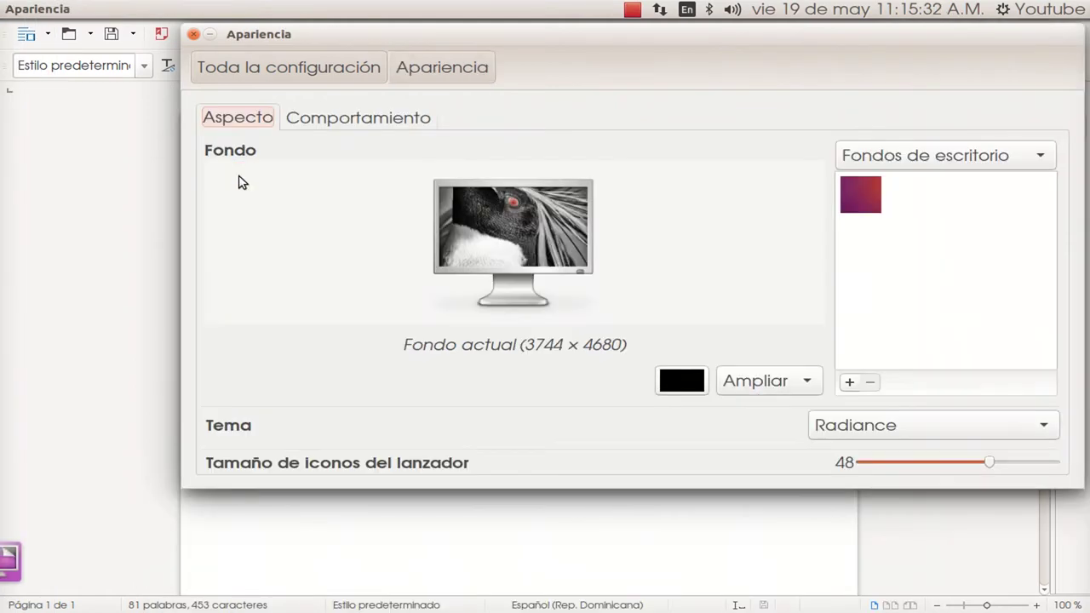
click(368, 120)
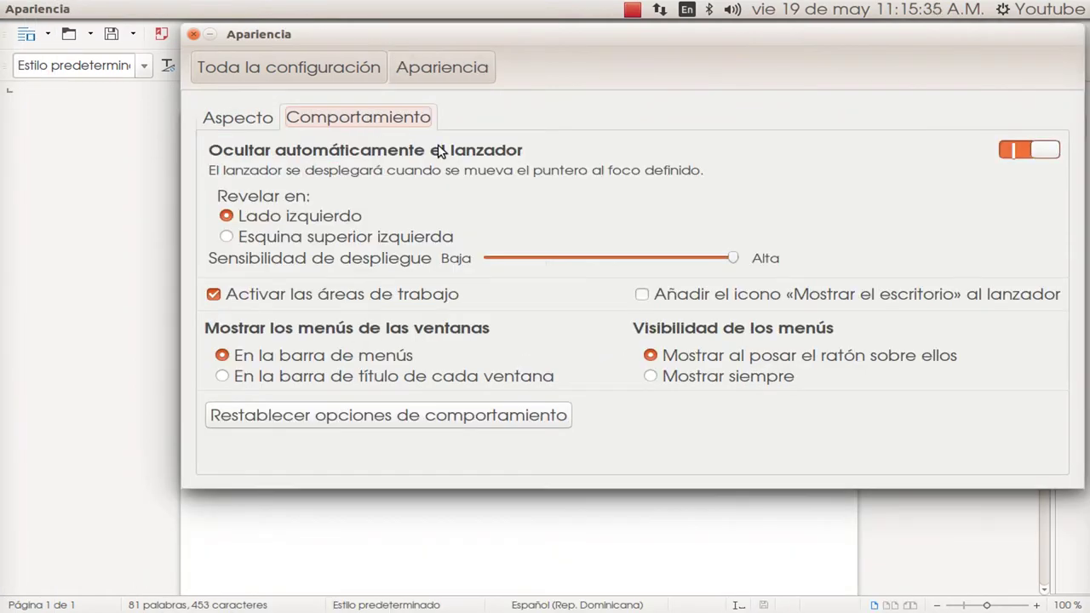
click(644, 294)
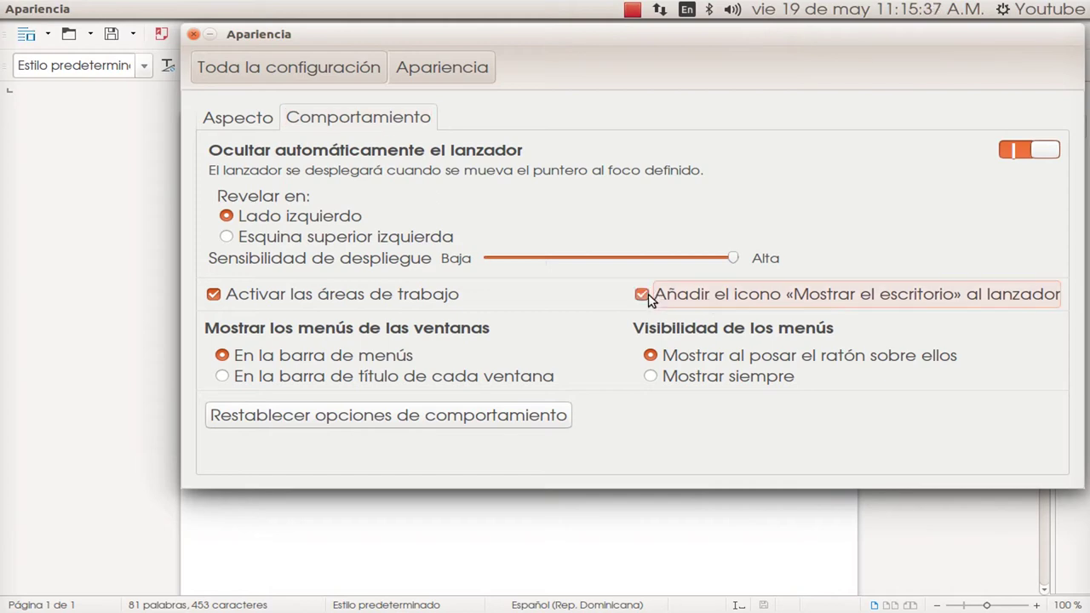
- Close the Apariencia window and toggle Mostrar el escritorio from the launcher to hide, restore and hide the open windows again
click(198, 38)
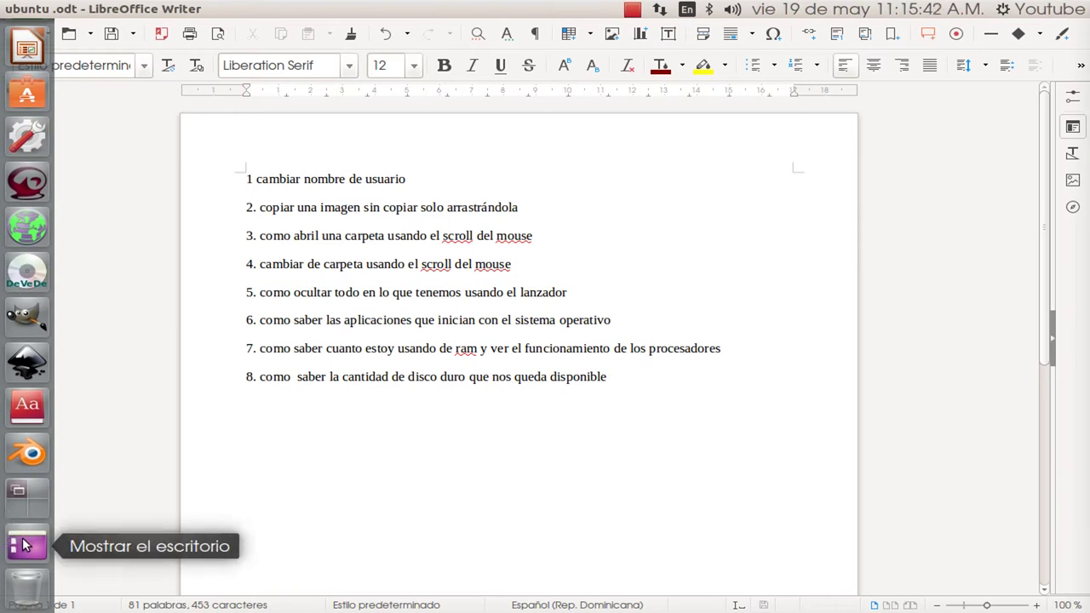
click(25, 546)
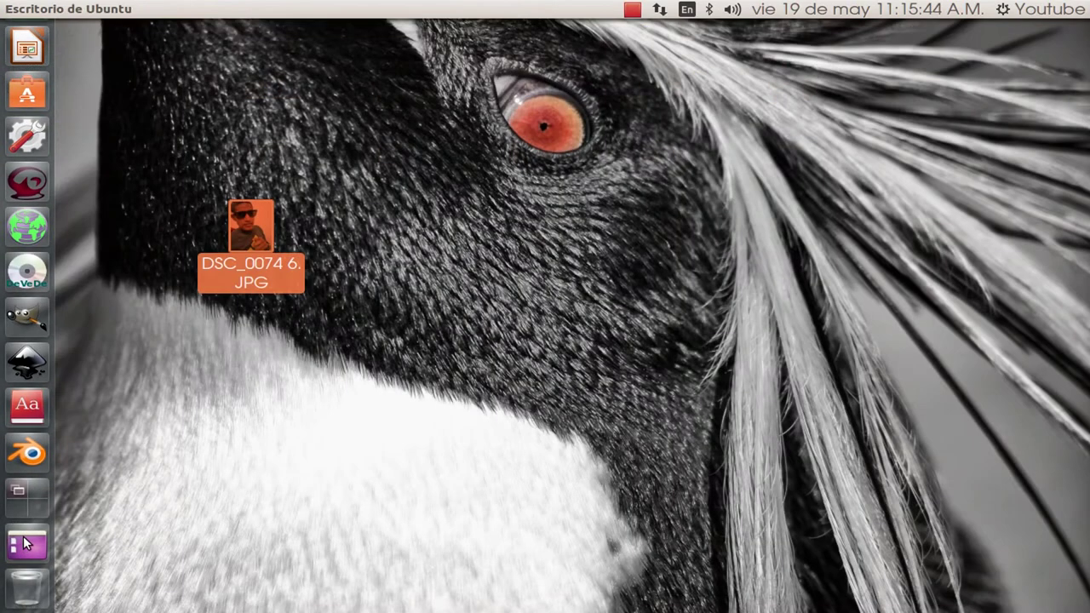
click(25, 545)
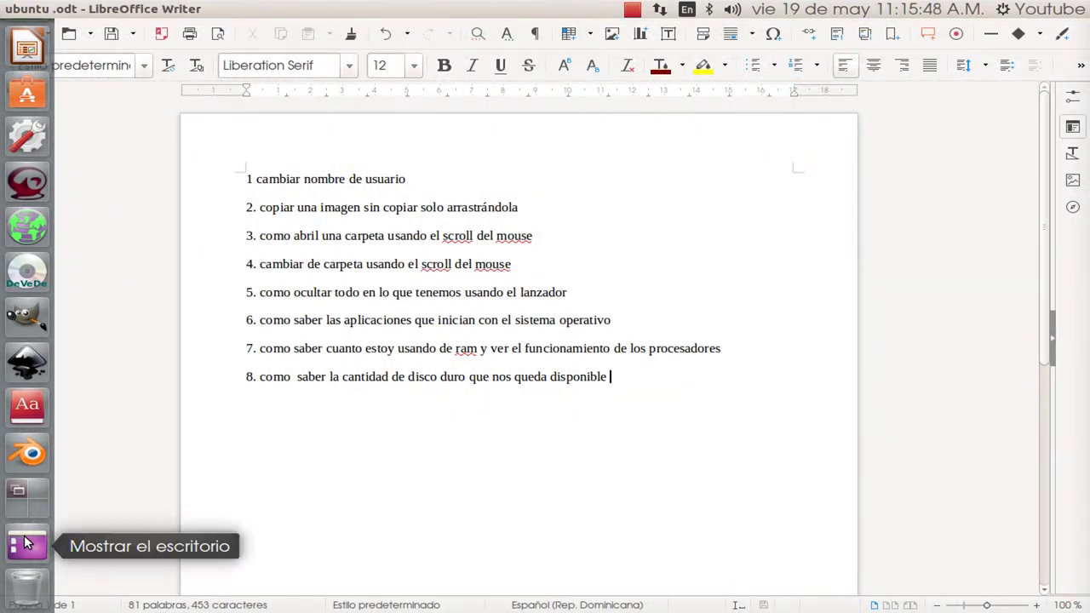
click(26, 543)
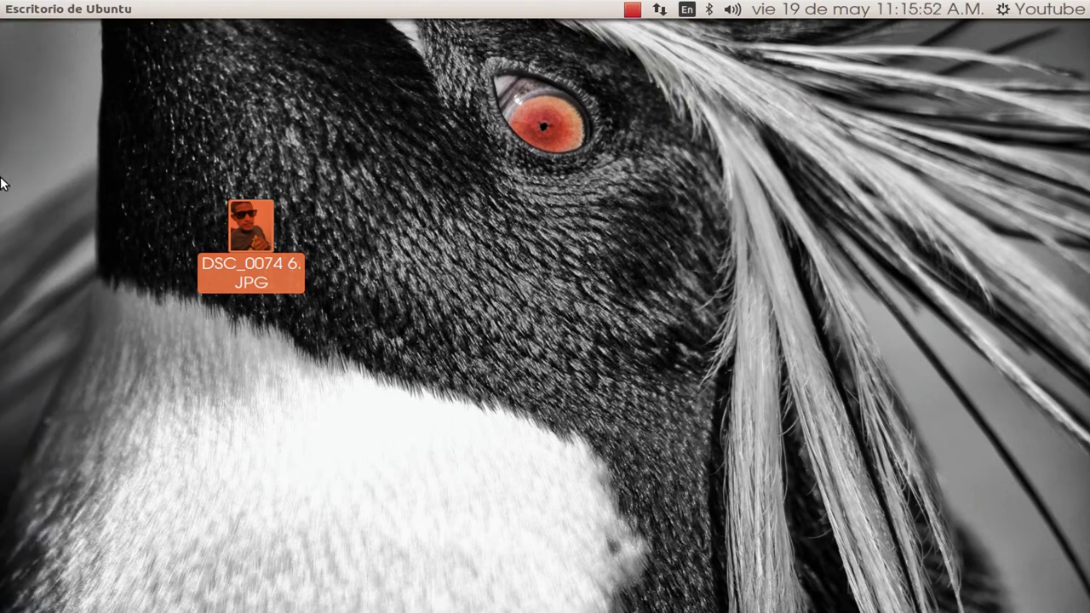
- Consult and minimize the topic list, search the computer for "ini" to examine the Aplicaciones al inicio preferences, and close them
click(27, 180)
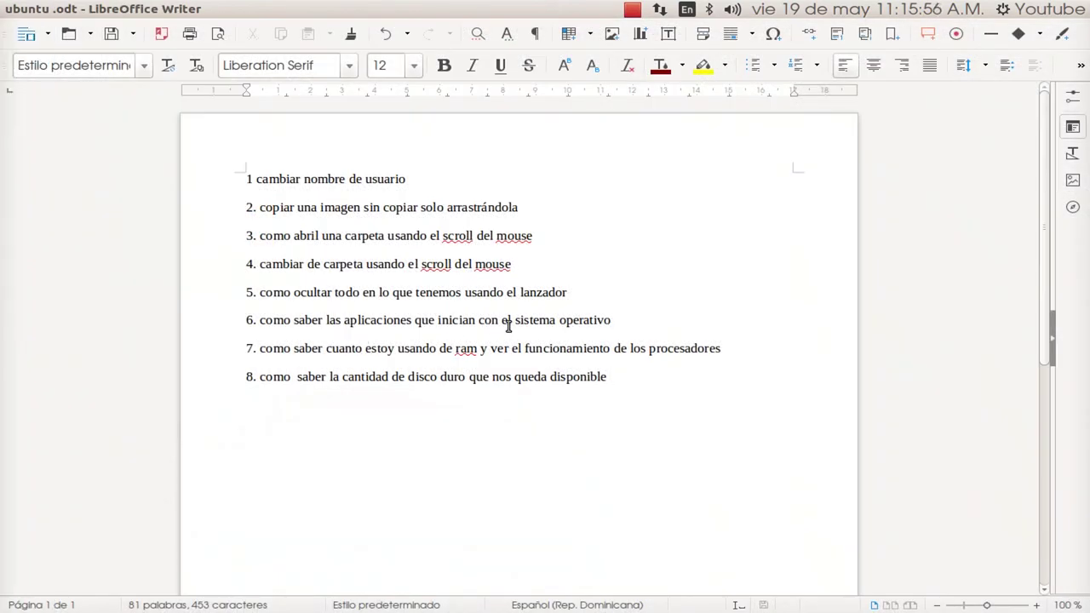
click(33, 9)
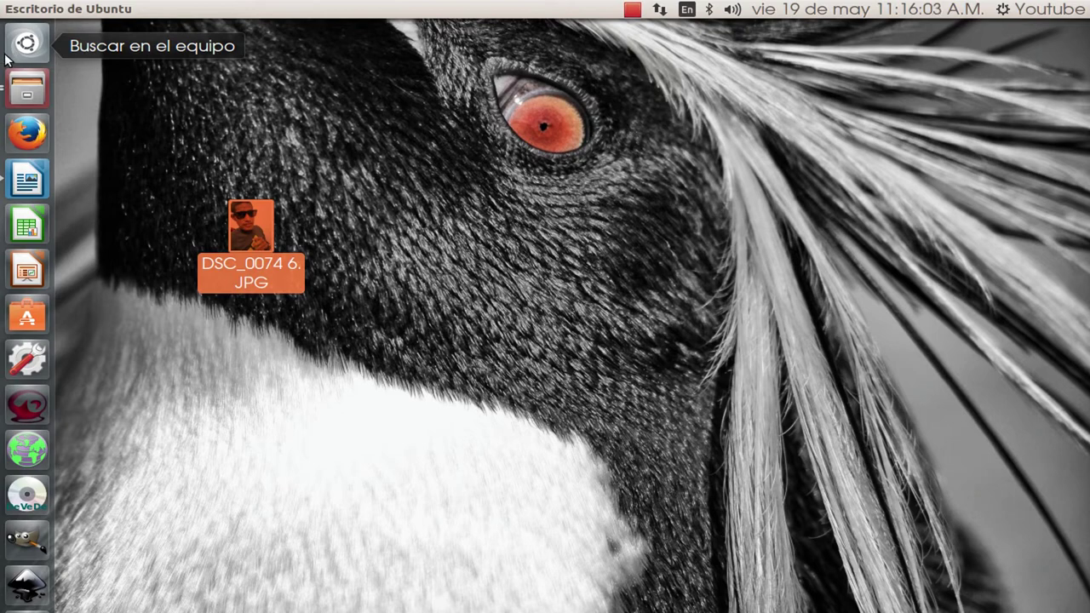
click(9, 55)
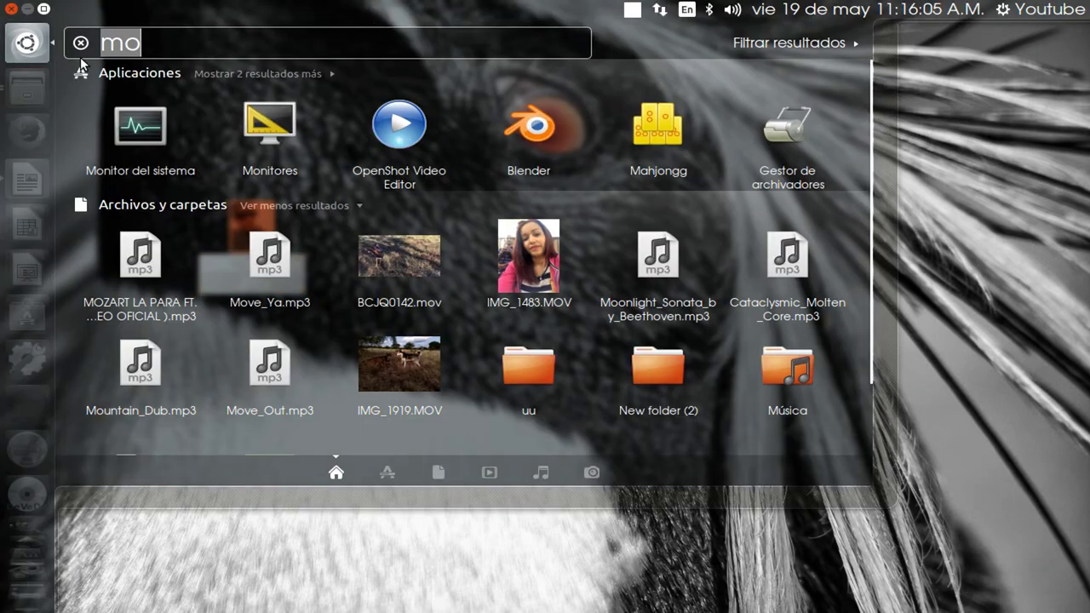
key(BackSpace)
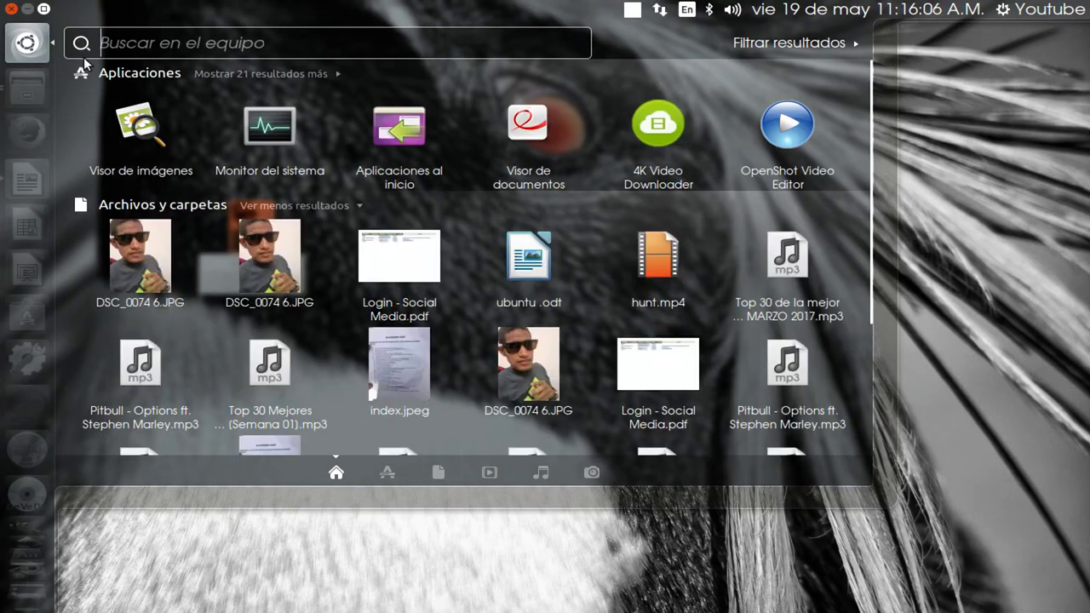
text(ini)
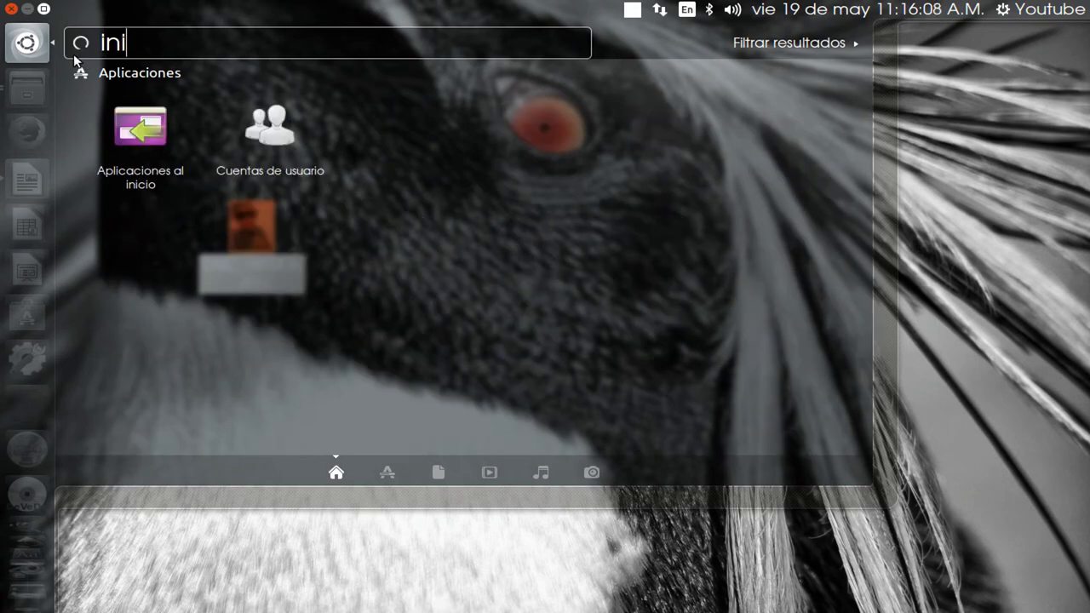
click(143, 130)
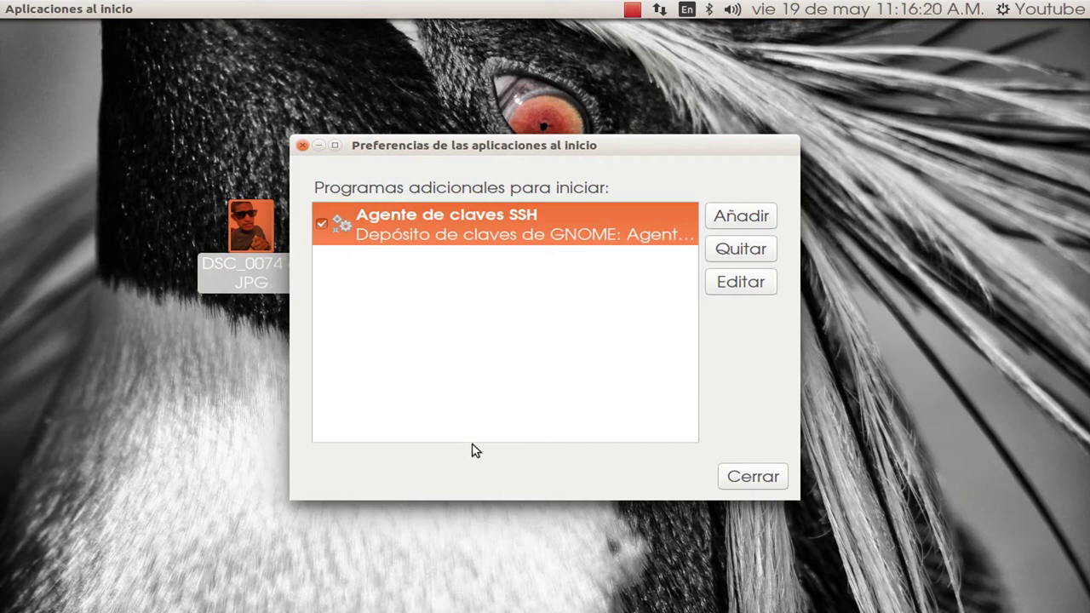
click(303, 146)
- Consult and minimize the topic list, and open Monitor del sistema by searching the computer for "mon"
mouse_move(11, 271)
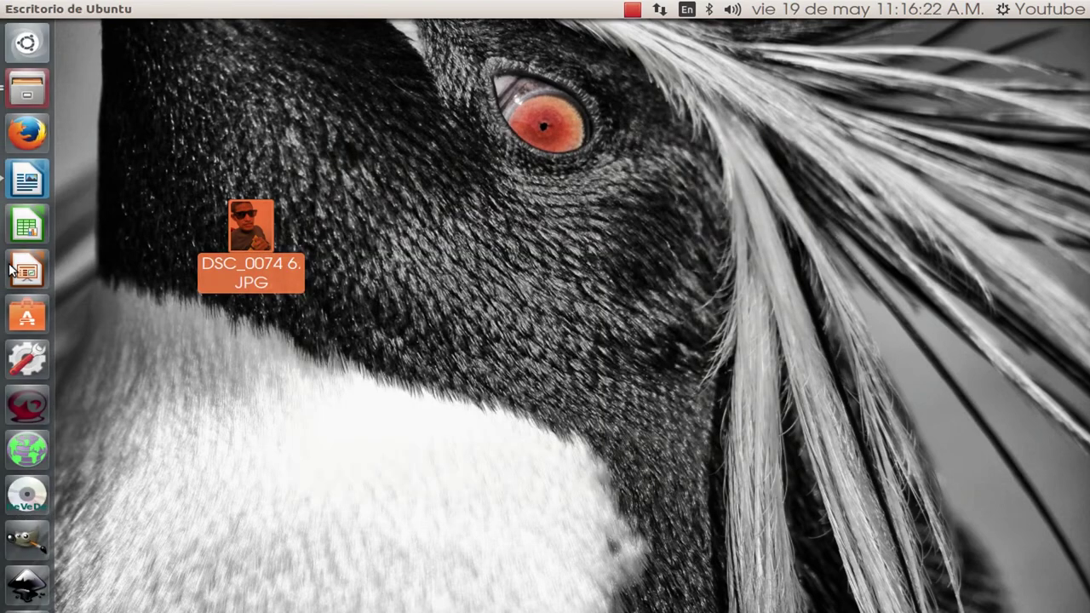
click(27, 195)
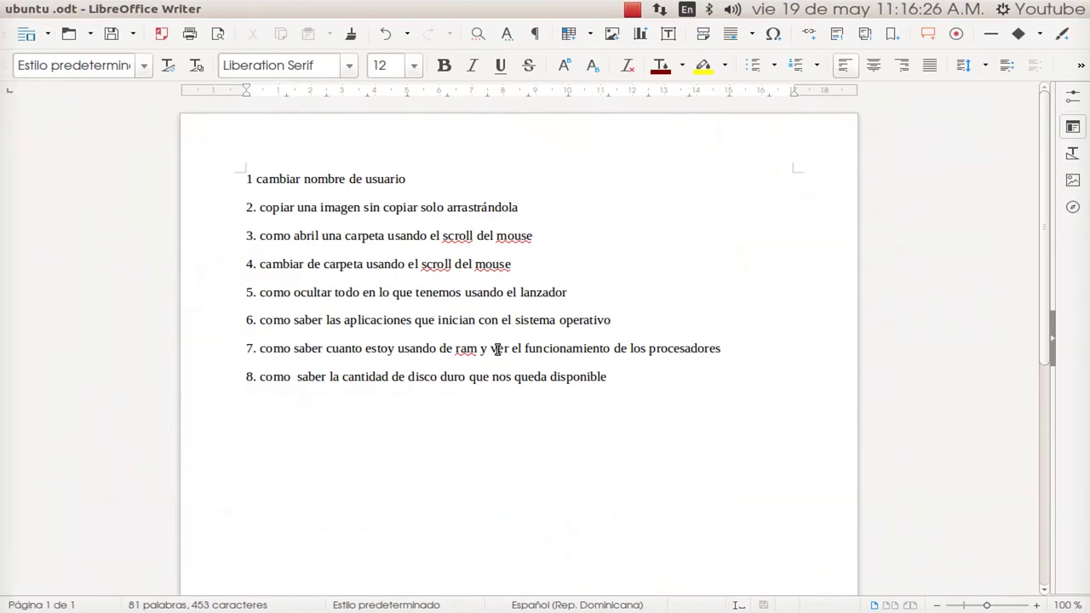
click(27, 9)
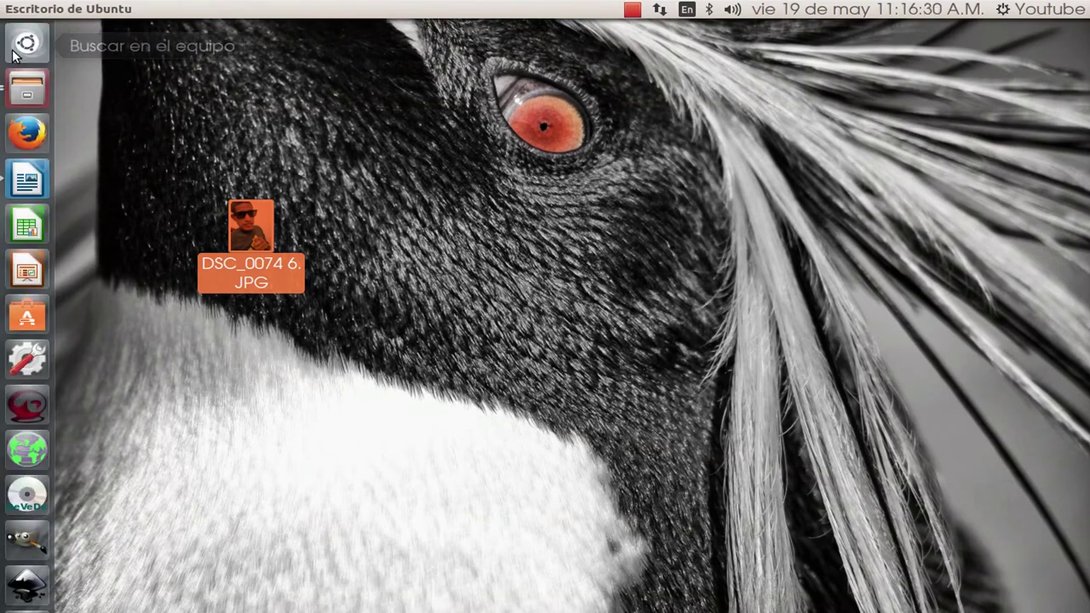
click(17, 47)
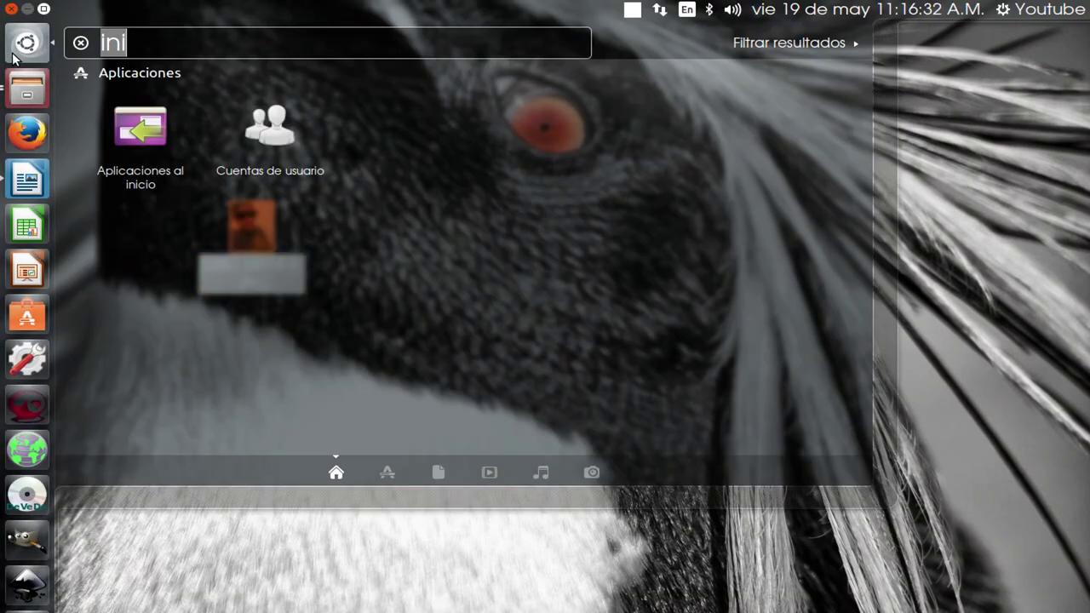
key(BackSpace)
text(mon)
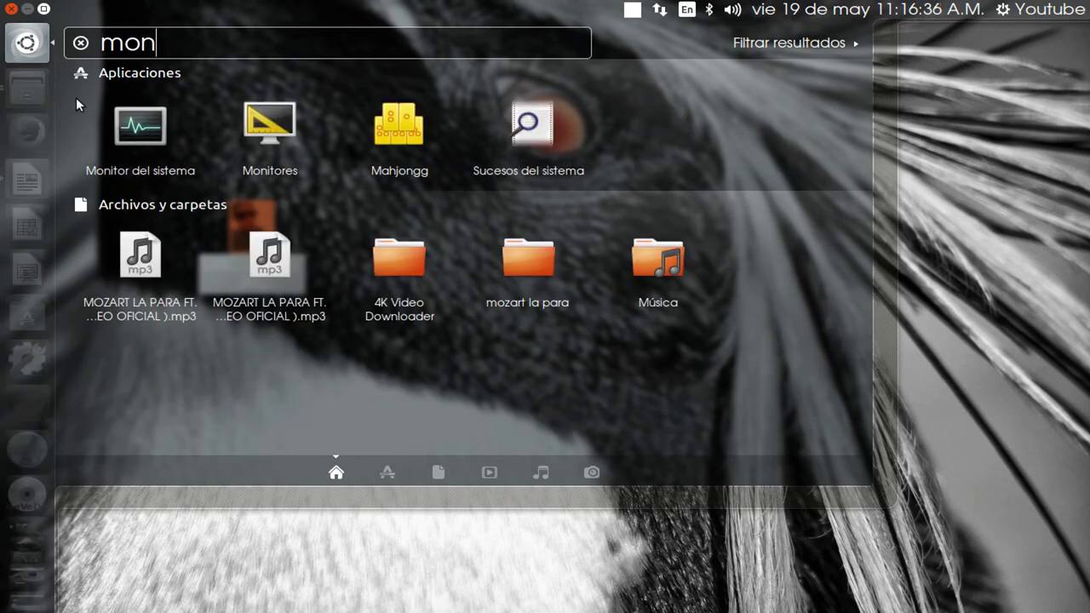
click(129, 130)
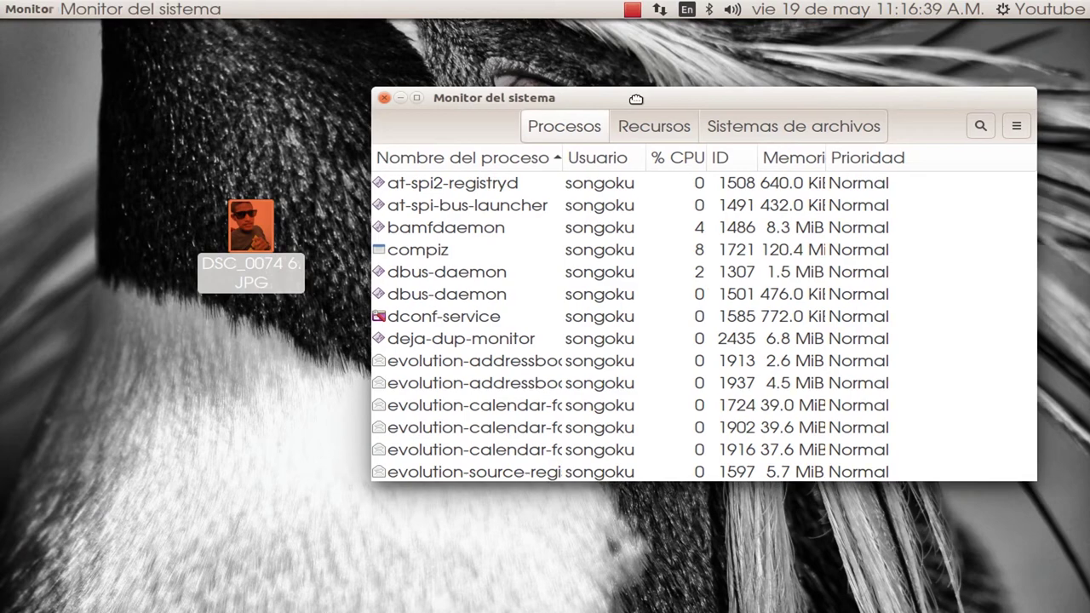
- Move the Monitor del sistema window aside, examine the CPU and memory usage under Recursos, and close the window
drag(660, 93, 454, 85)
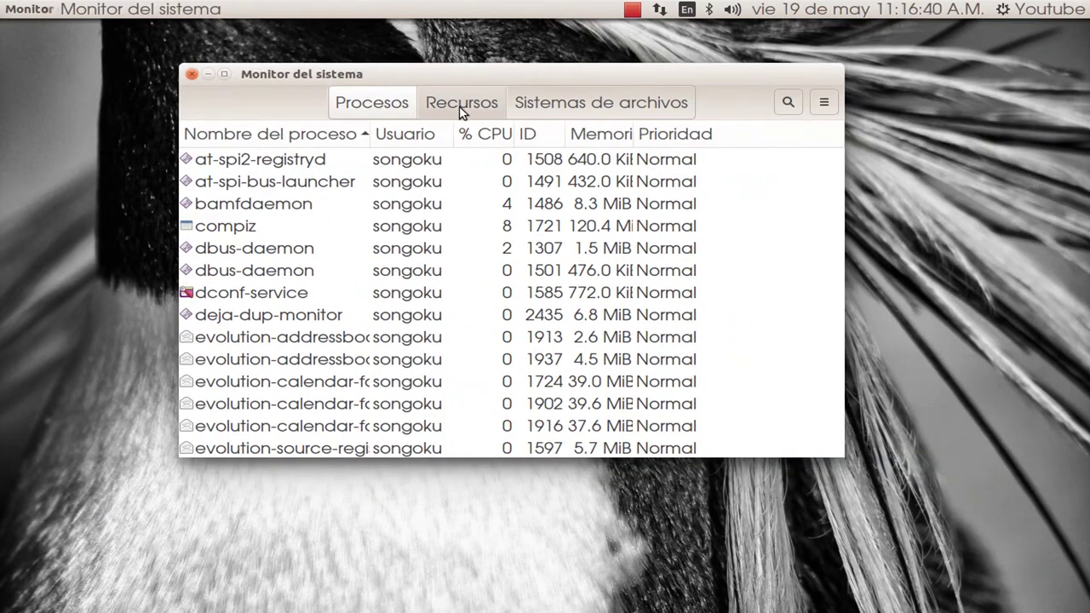
click(475, 109)
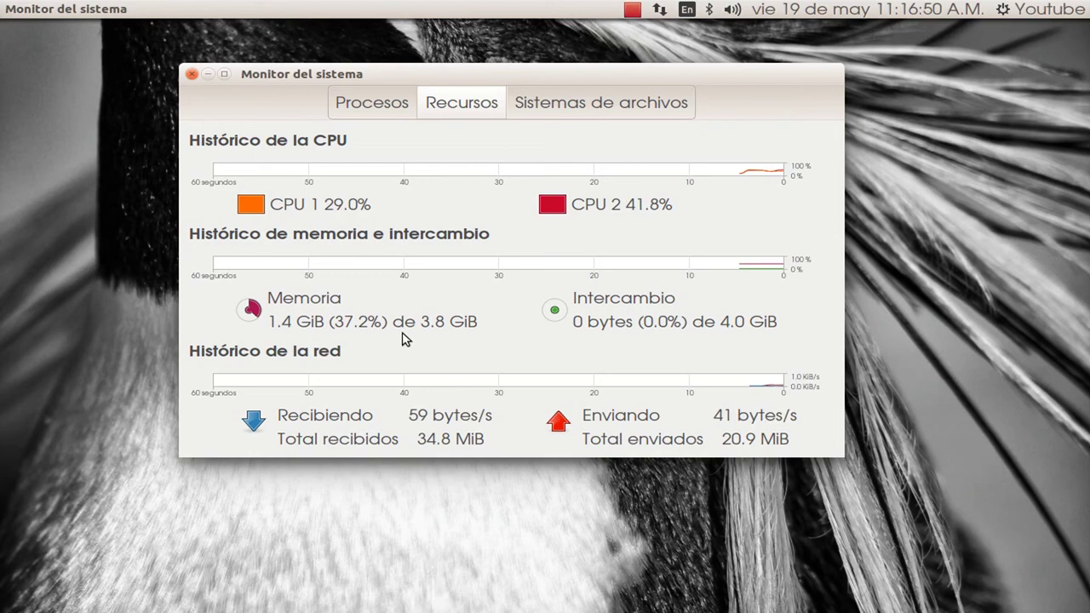
click(192, 74)
- Consult and minimize the topic list, reopen Monitor del sistema to examine available disk space under Sistemas de archivos, and close it
click(26, 180)
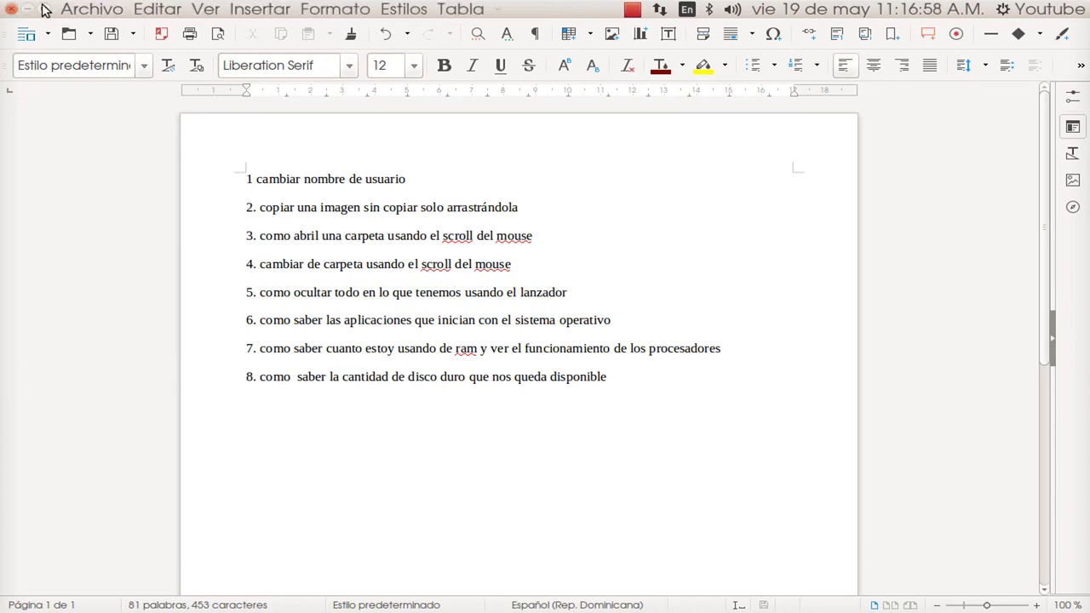
click(28, 8)
click(26, 42)
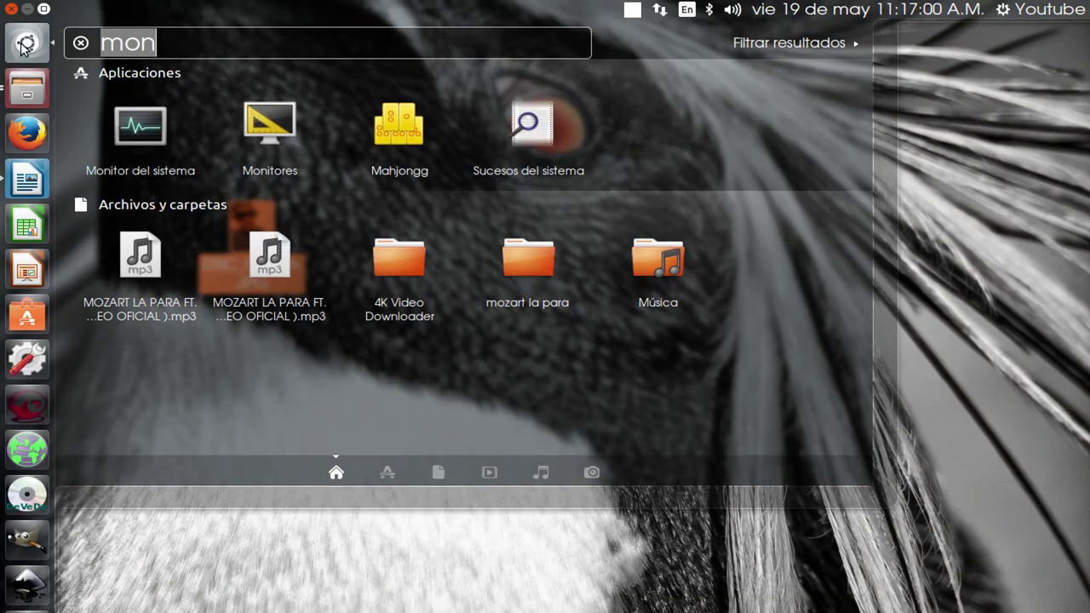
click(107, 113)
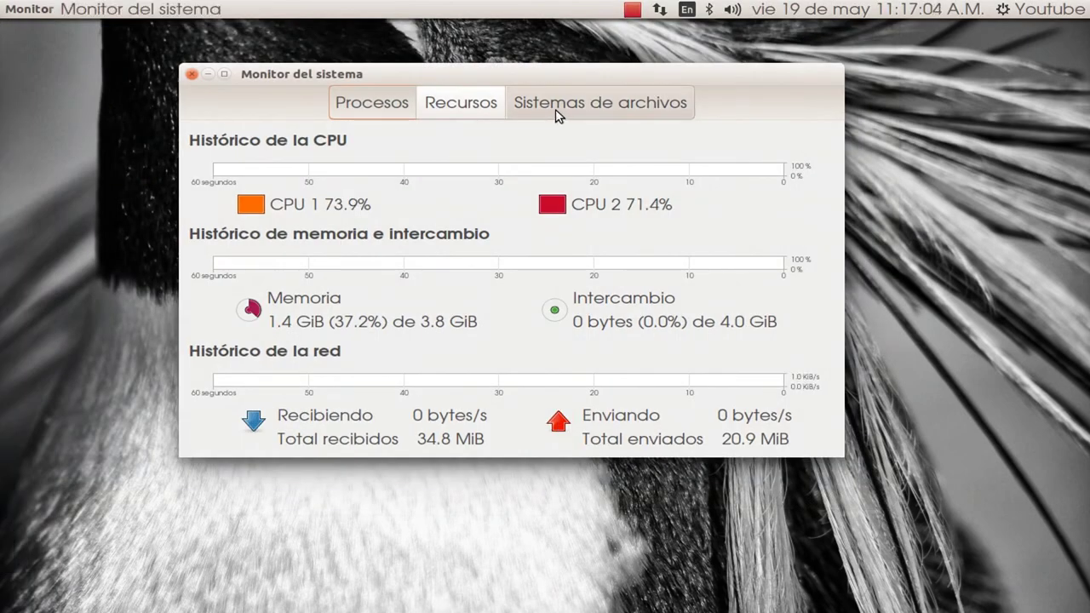
click(598, 113)
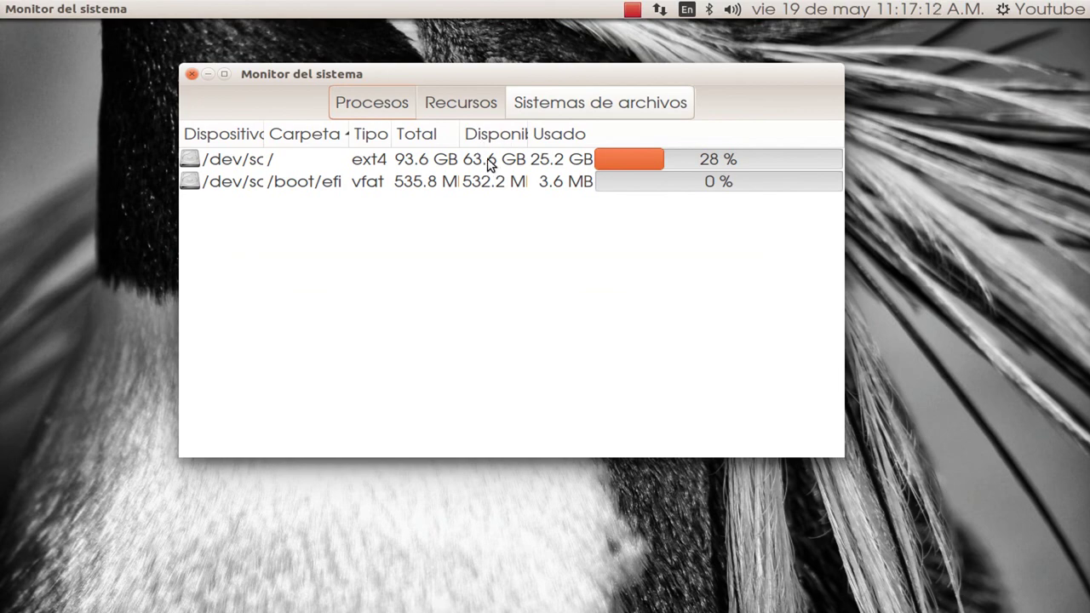
click(192, 75)
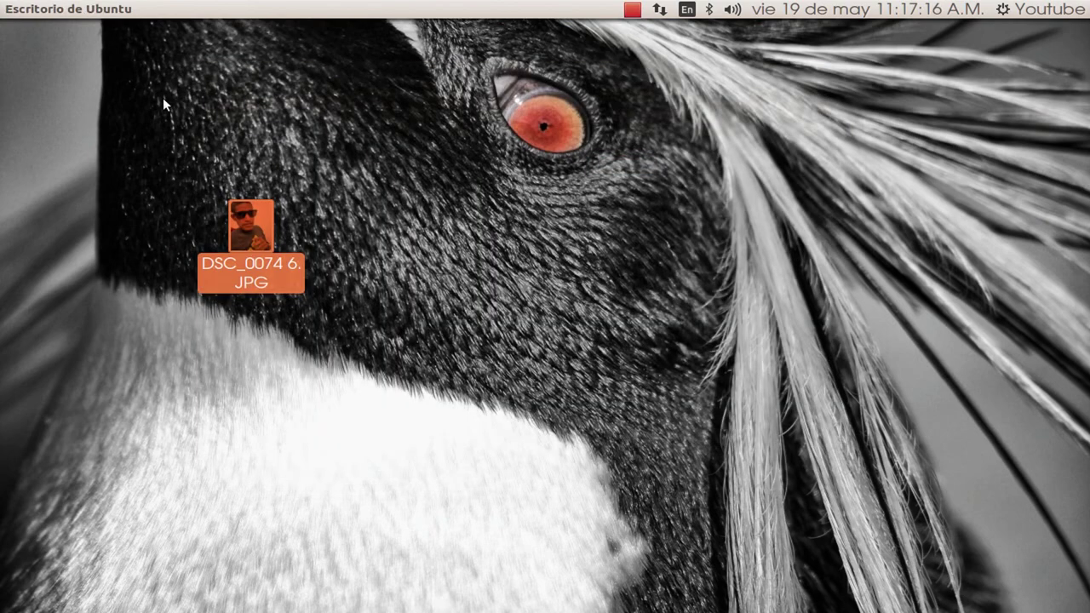